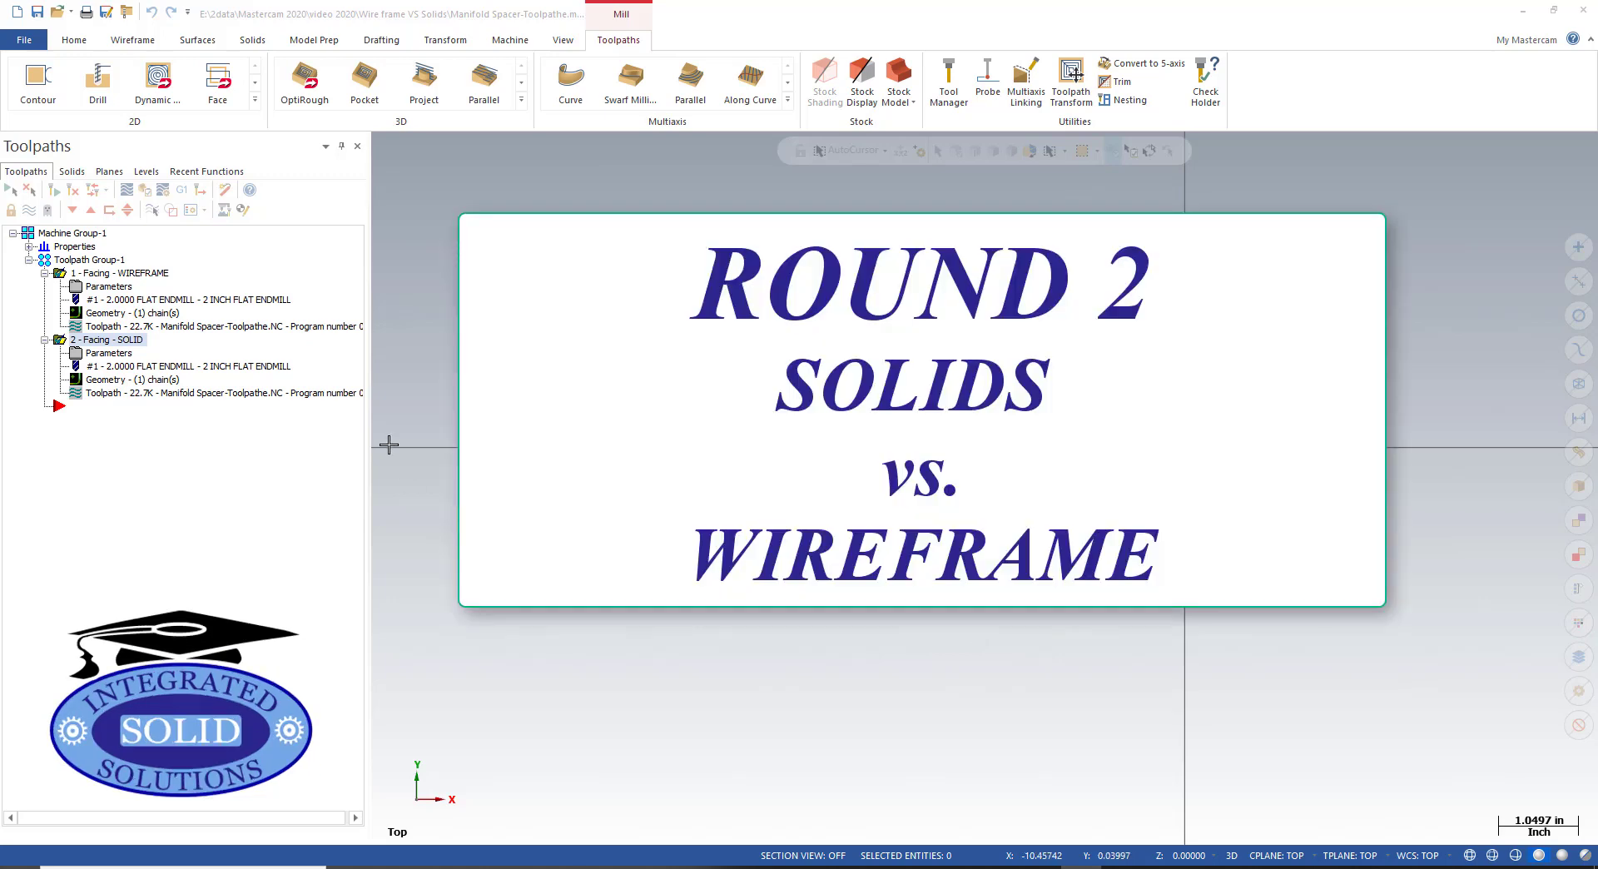
Step: Collapse the 1 - Facing - WIREFRAME and 2 - Facing - SOLID branches, showing both spacers
left_click(44, 273)
left_click(44, 287)
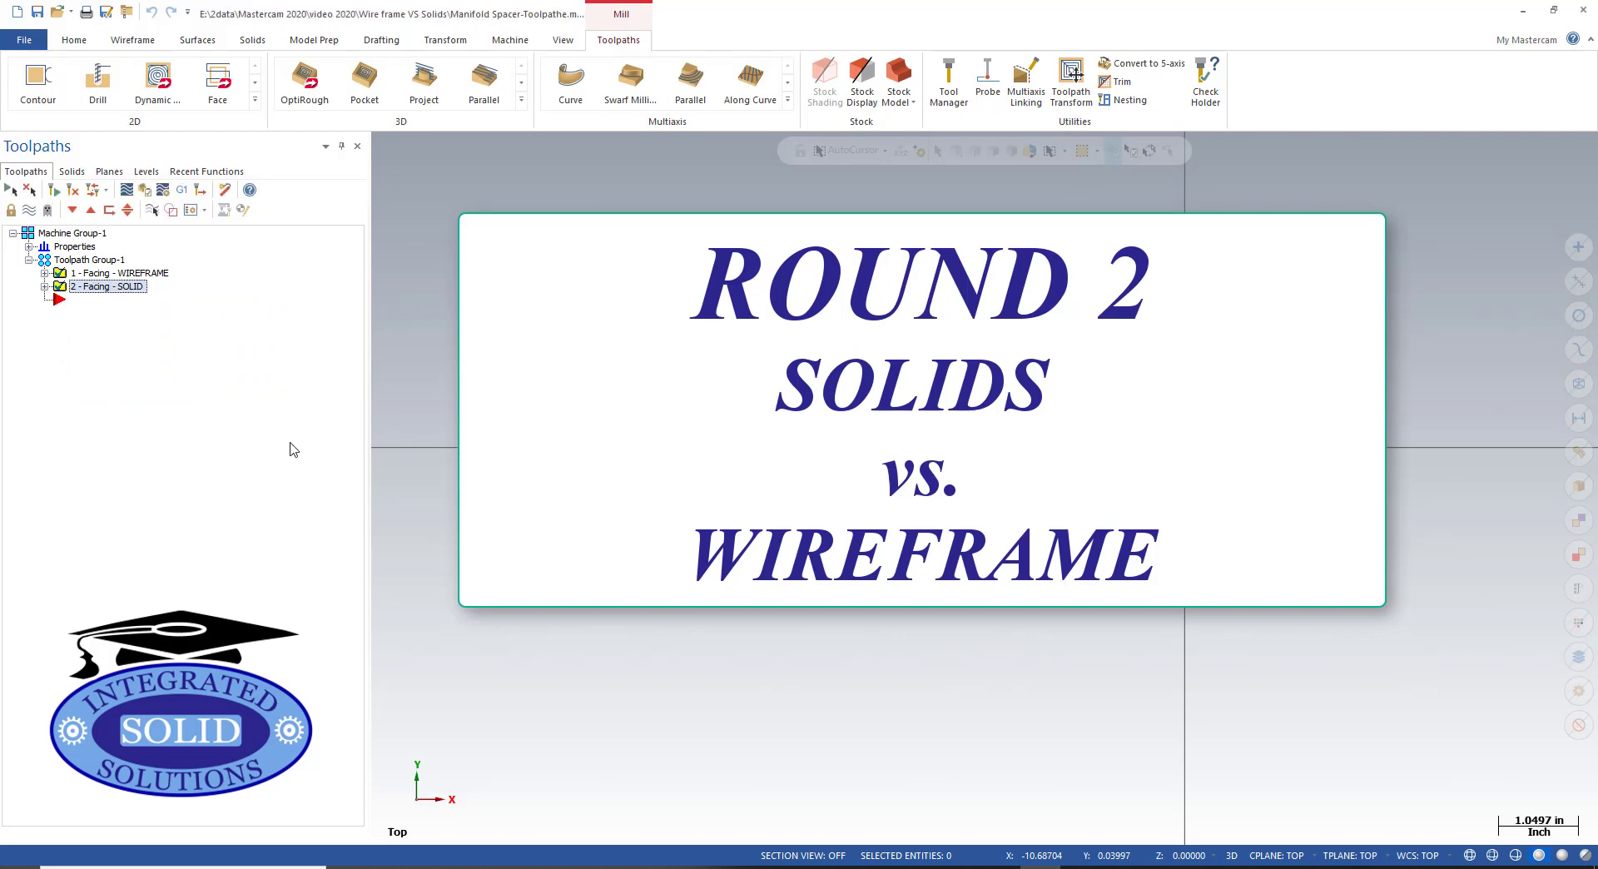
left_click(1079, 433)
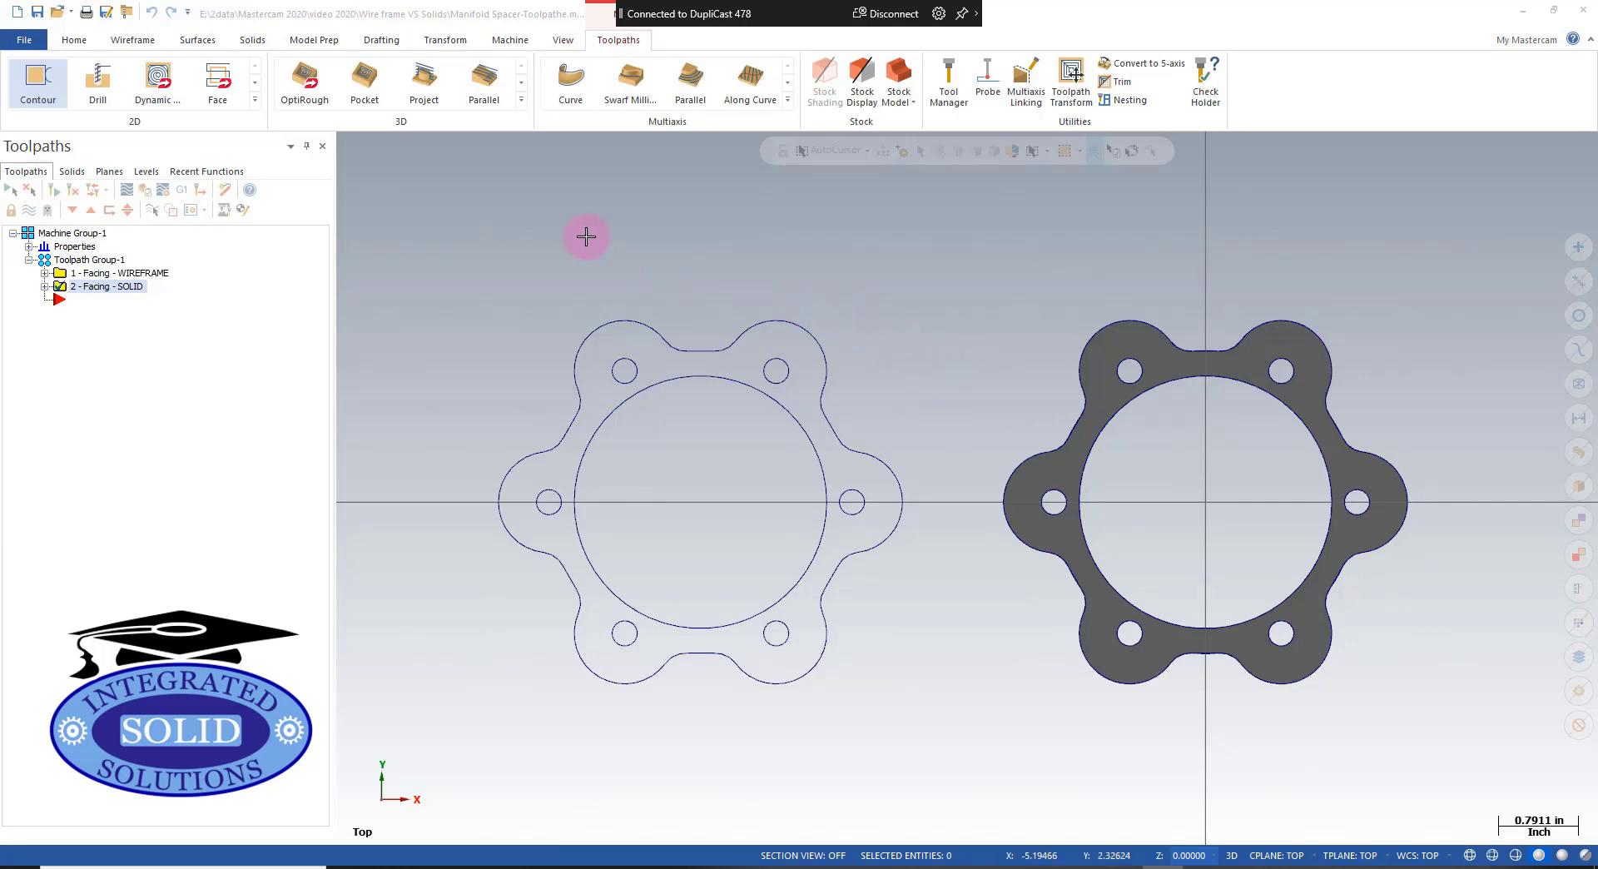
Step: Create a 2D contour chained in Wireframe mode to the left spacer's outer boundary
left_click(41, 87)
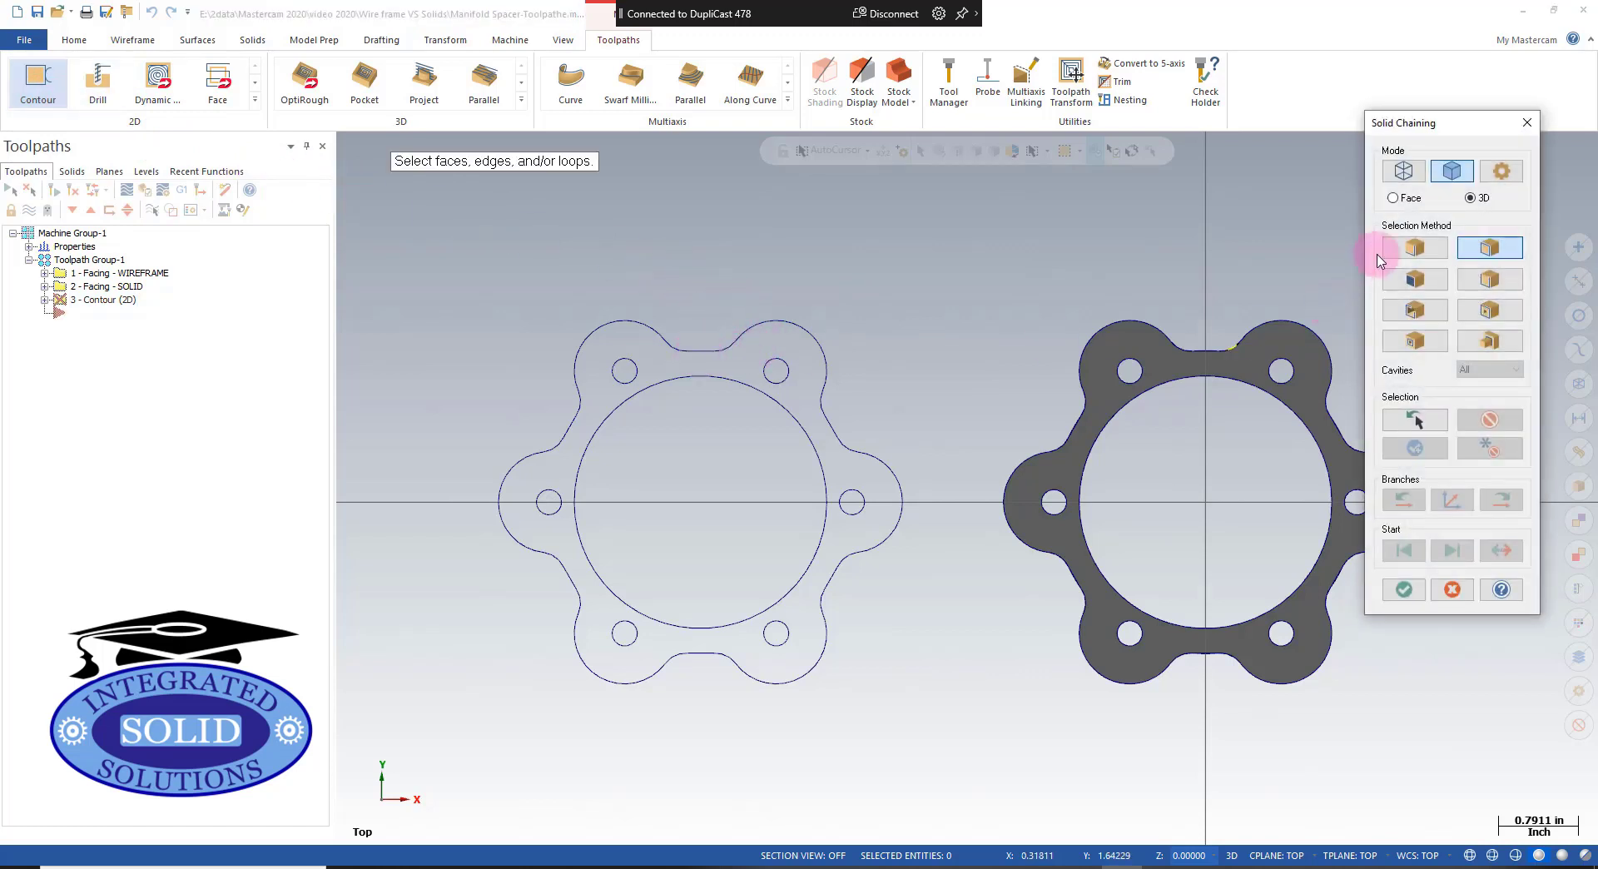
left_click(1405, 170)
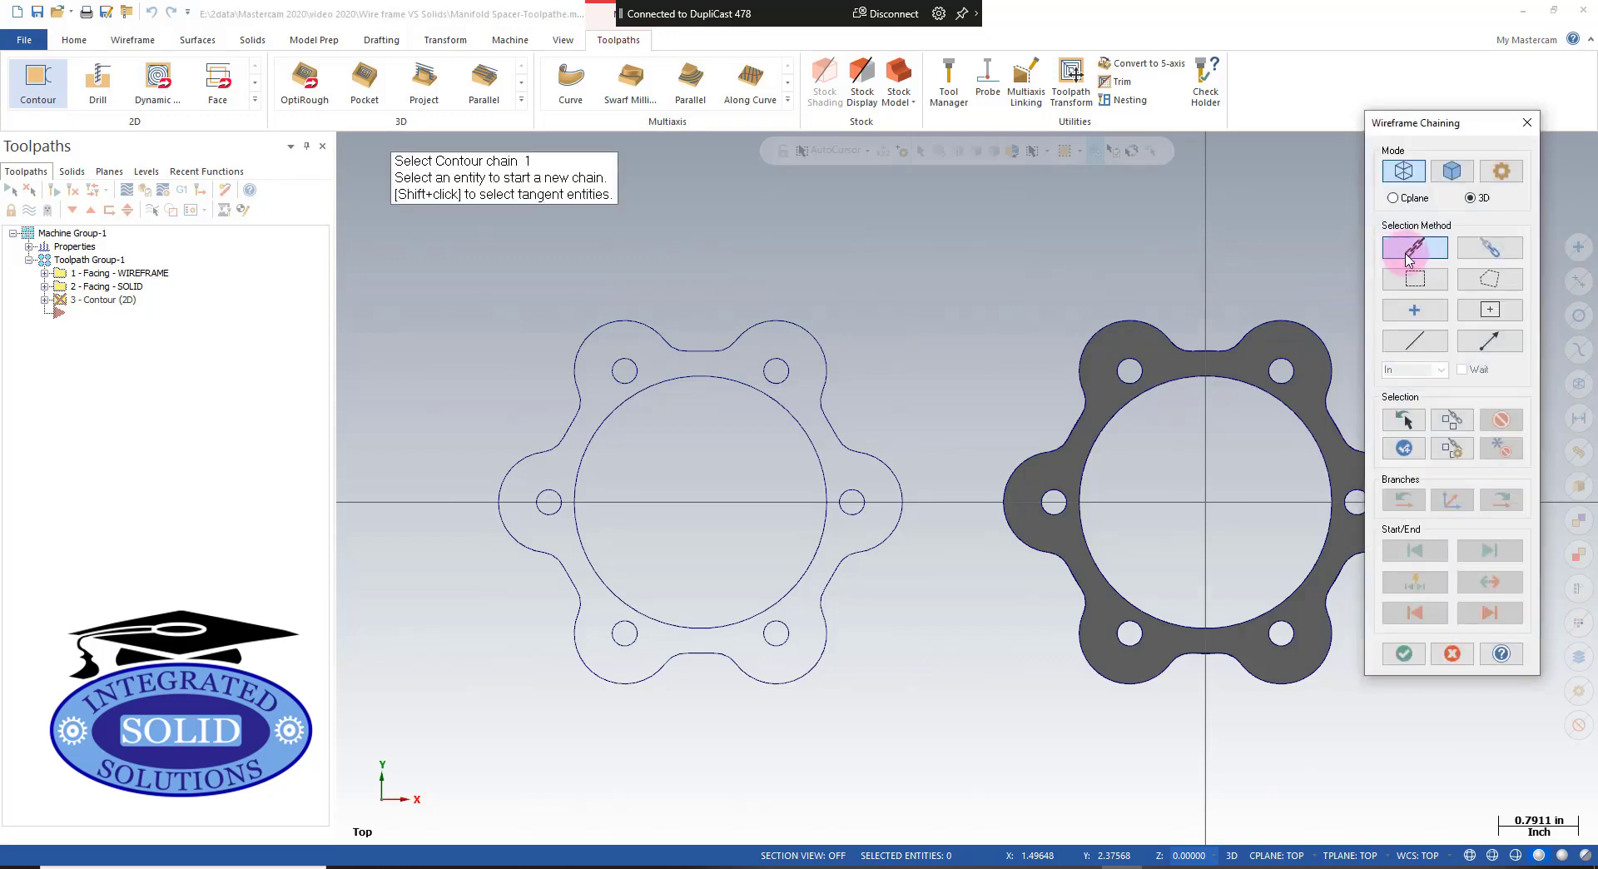
left_click(700, 358)
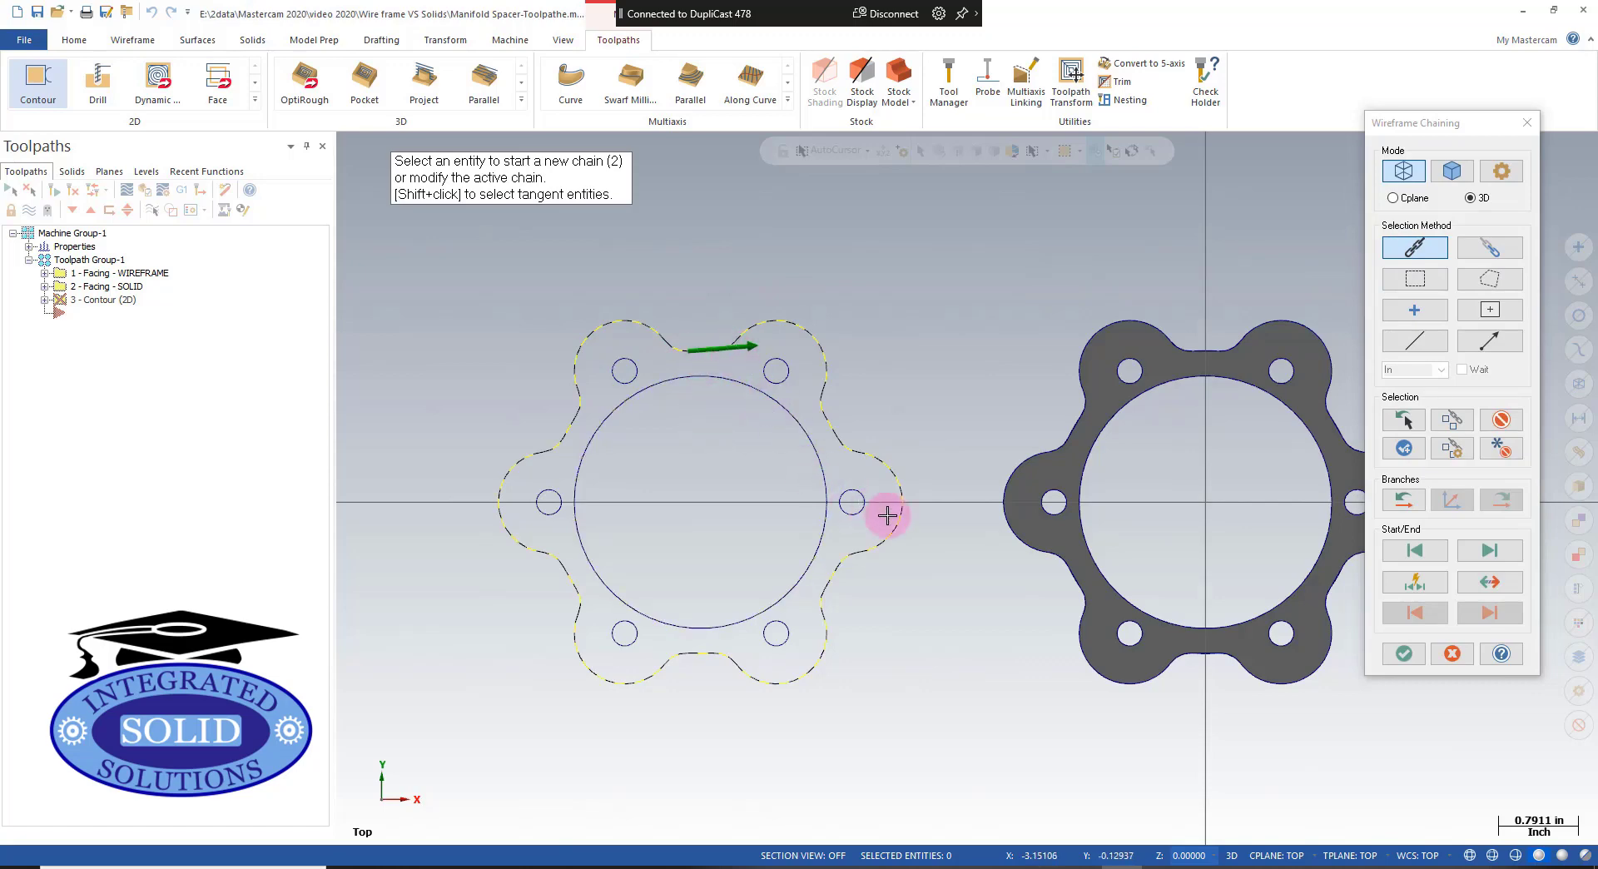
left_click(1405, 655)
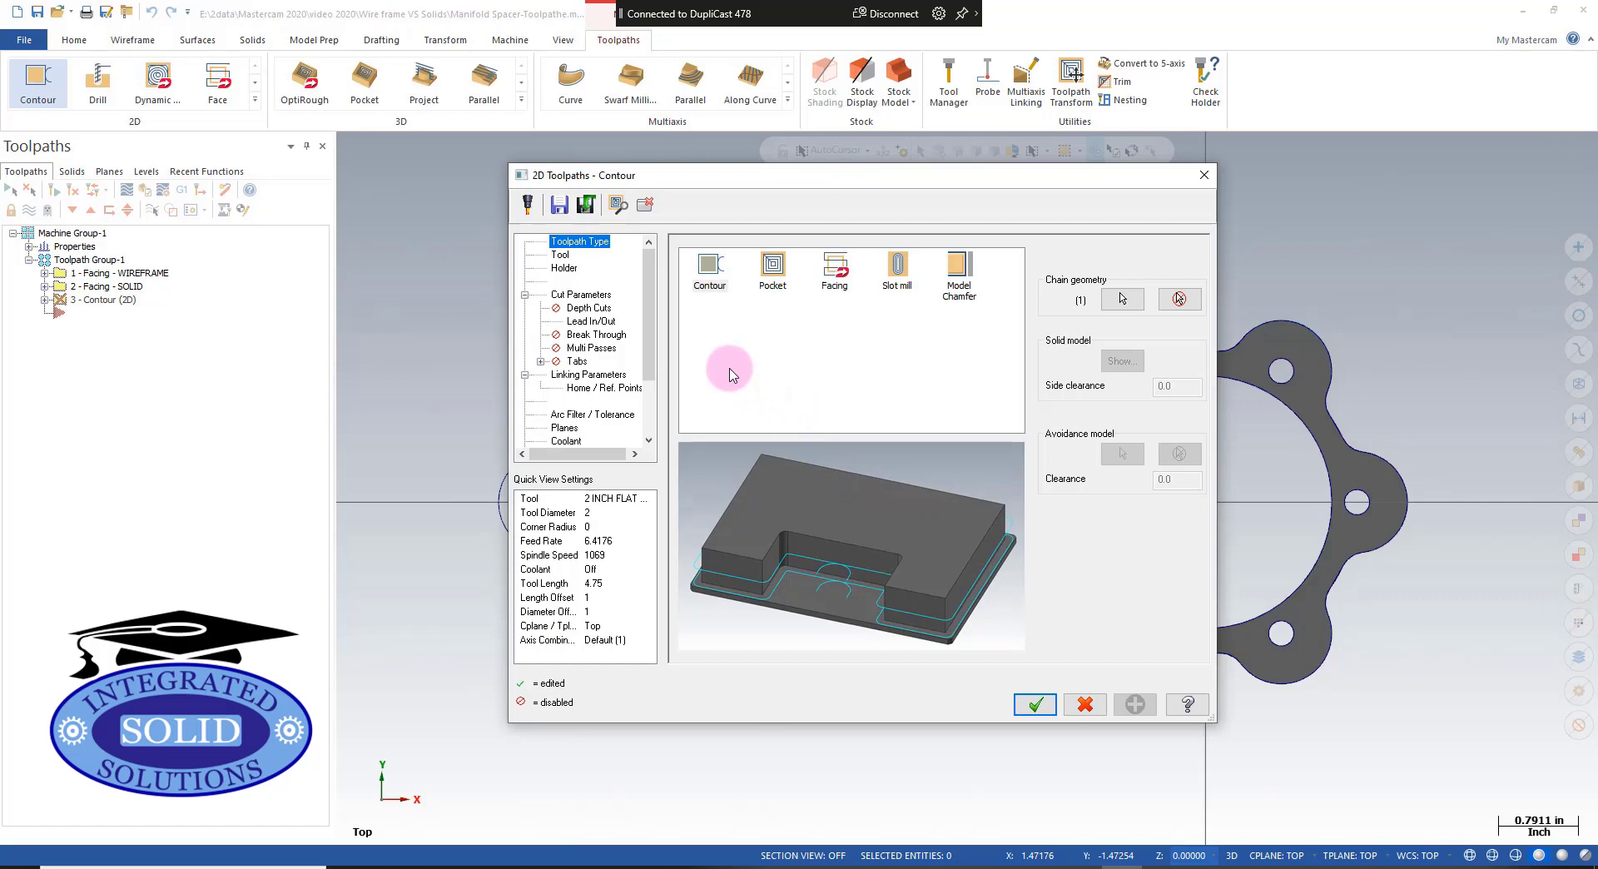
Step: Give the wireframe contour the 3/8 FLAT ENDMILL and a -.530 depth, then generate it
left_click(560, 255)
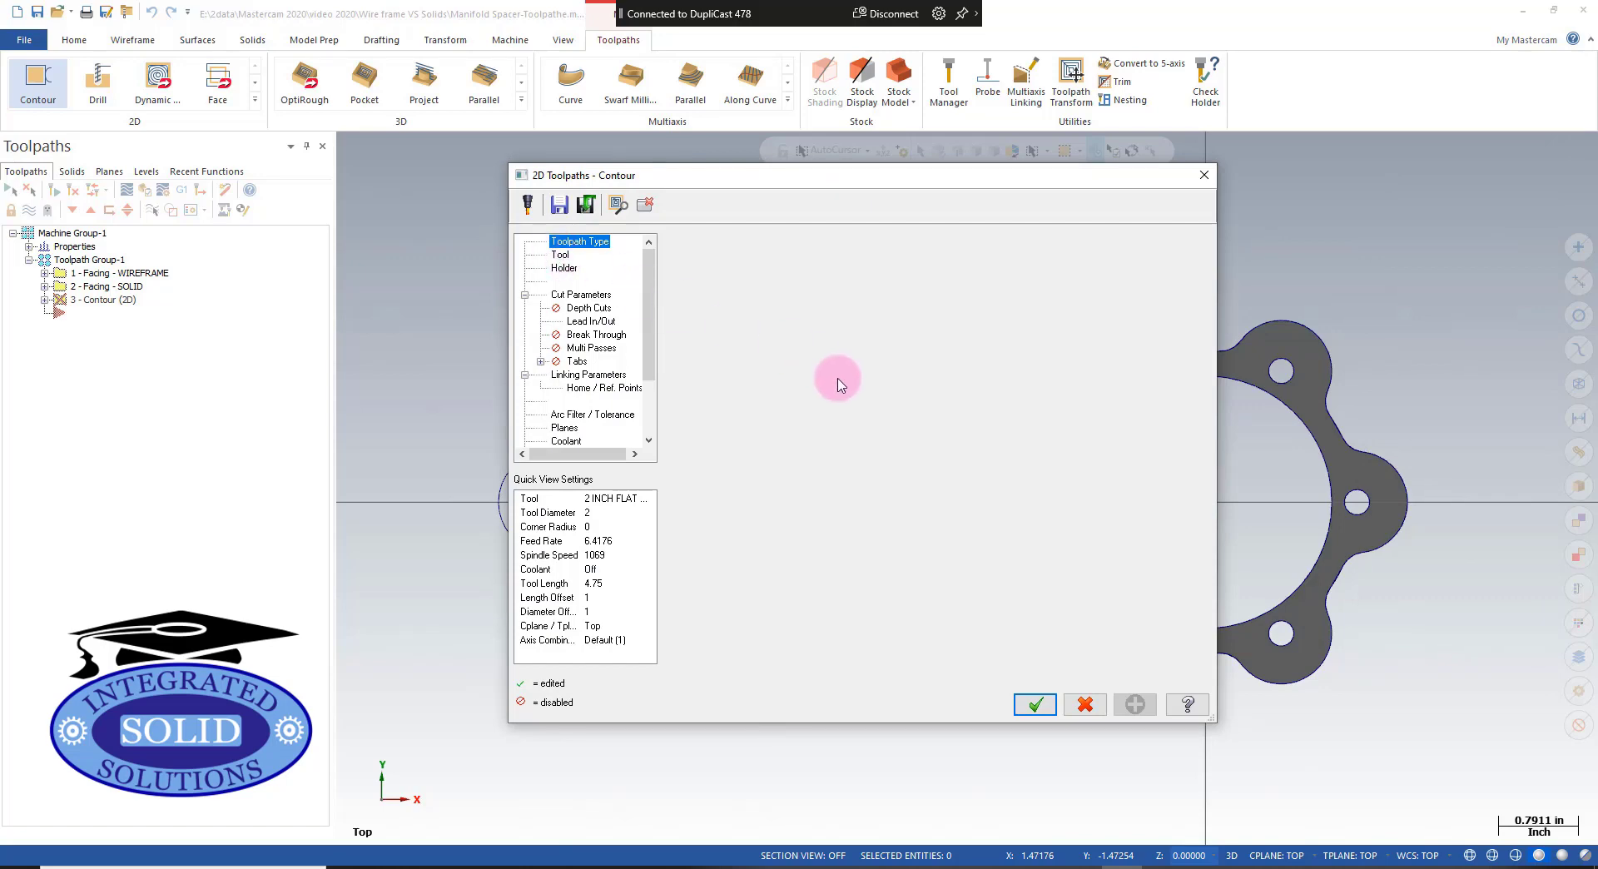
left_click(764, 287)
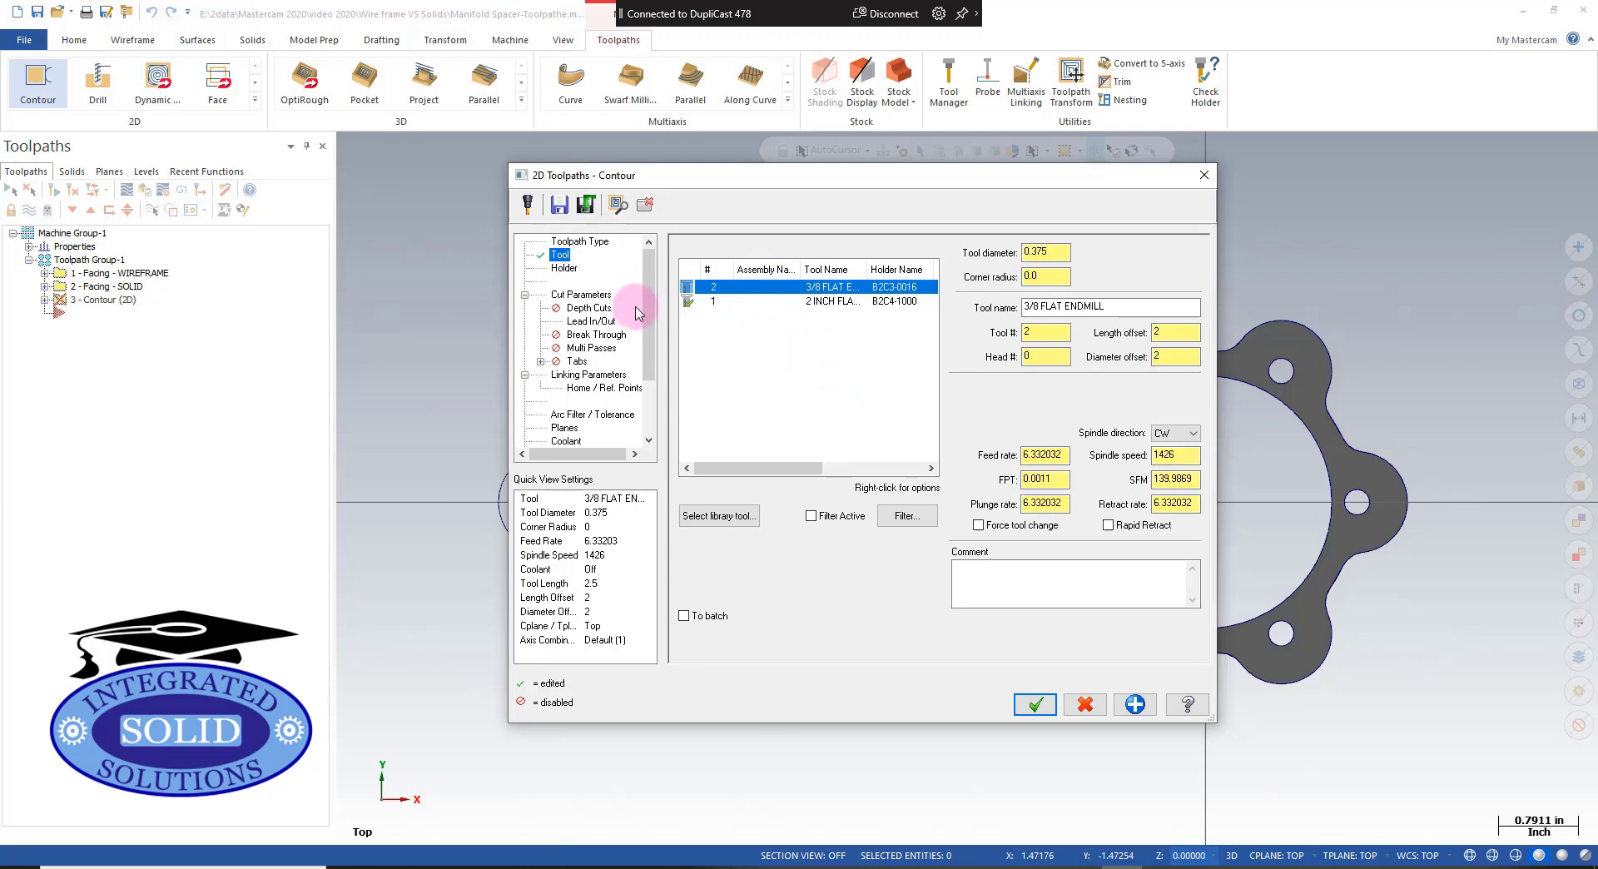
left_click(581, 296)
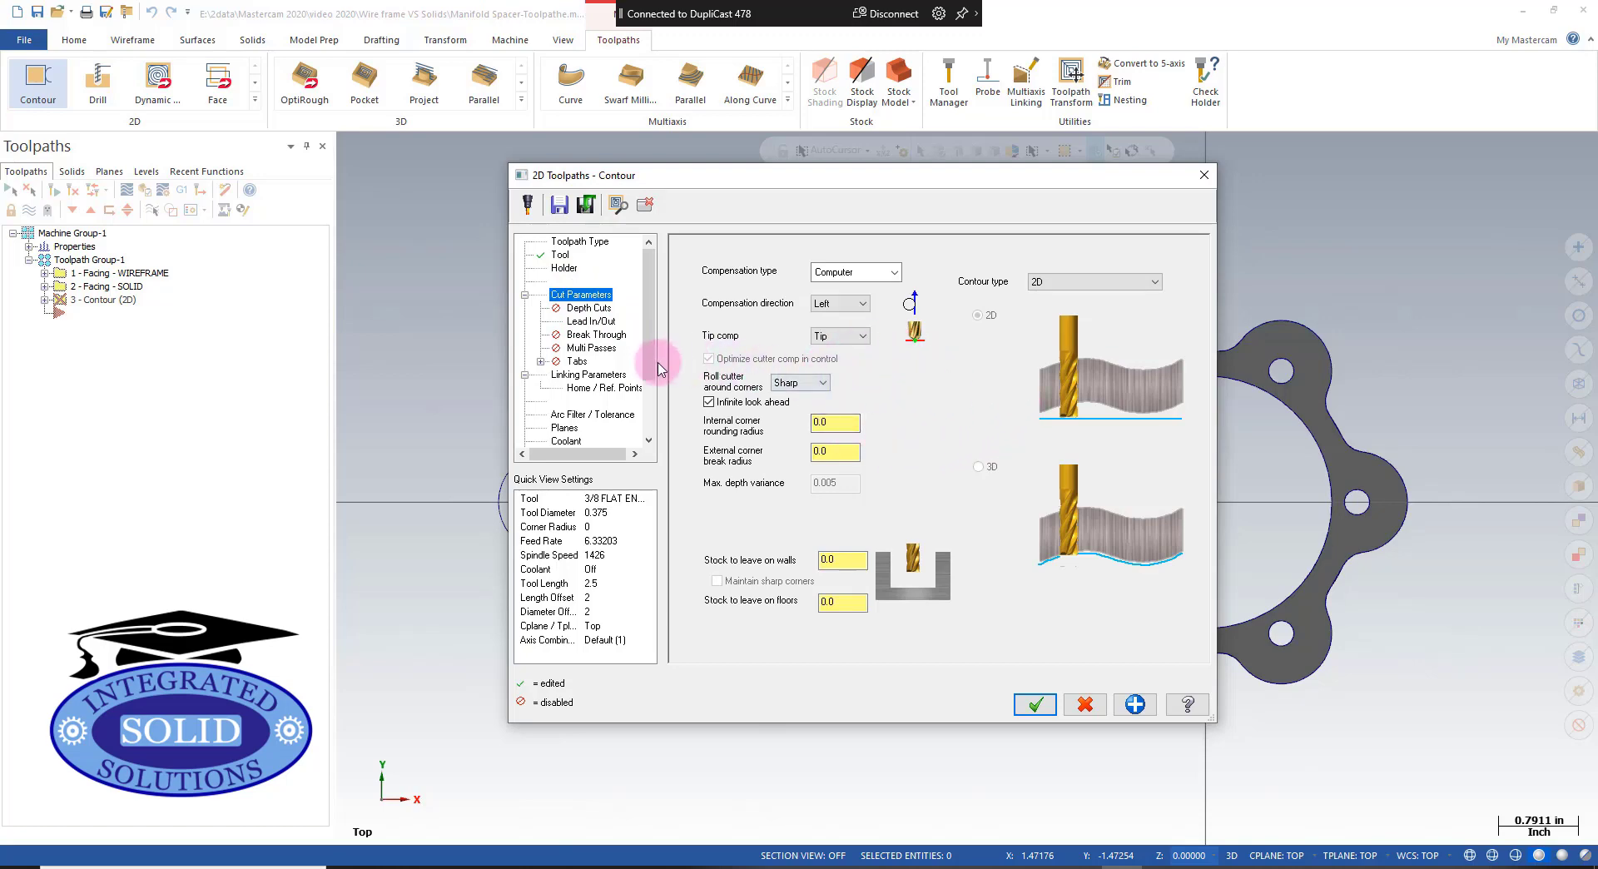
left_click(600, 375)
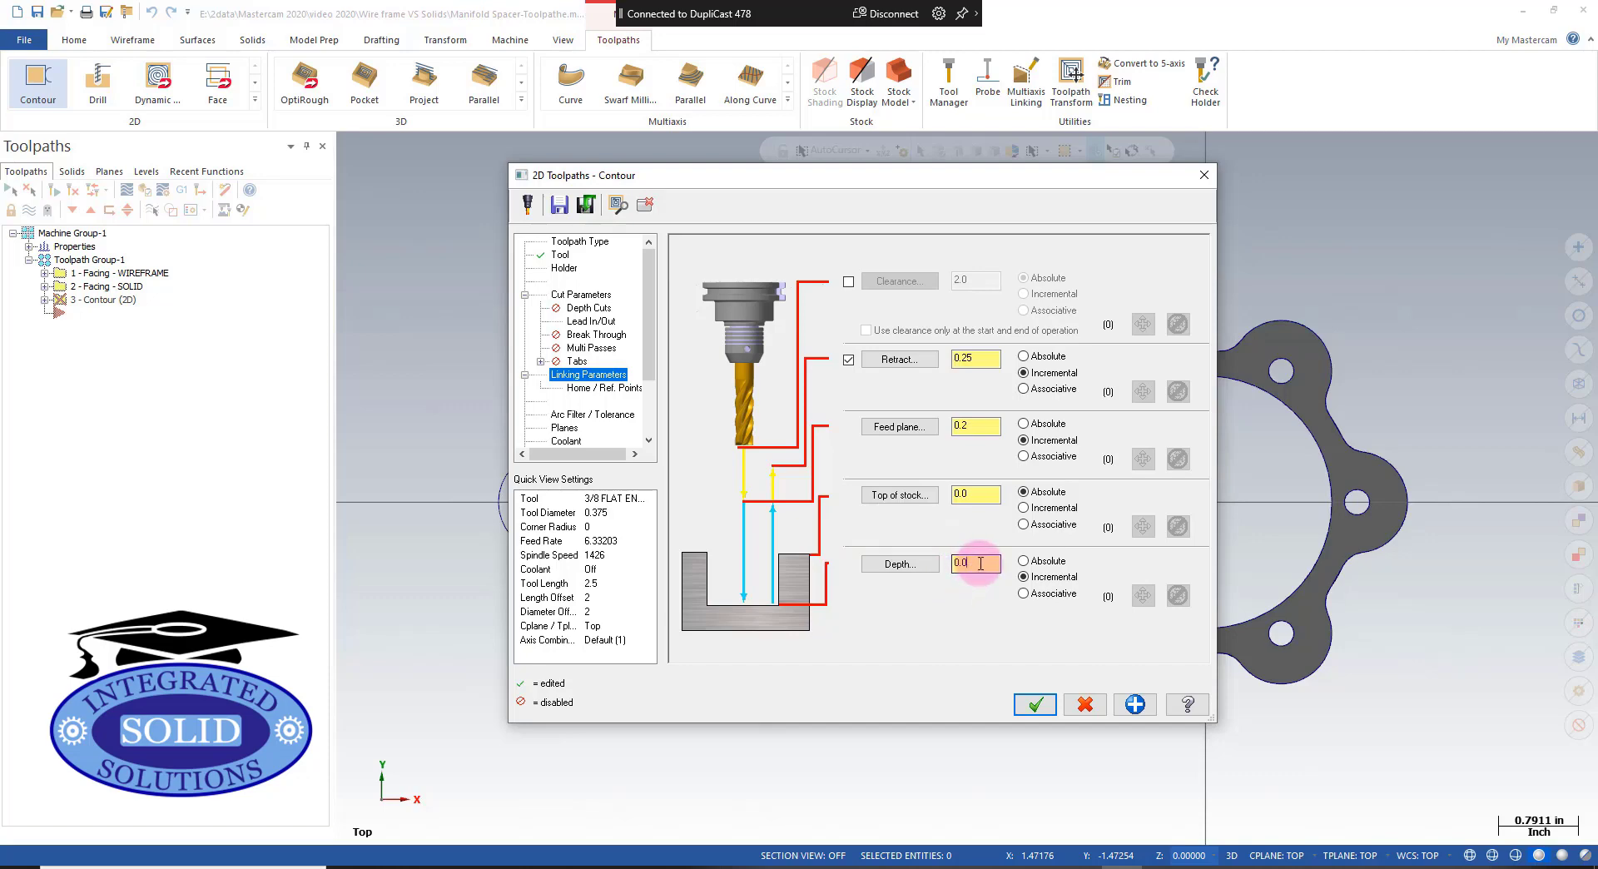
left_click_drag(981, 564, 942, 564)
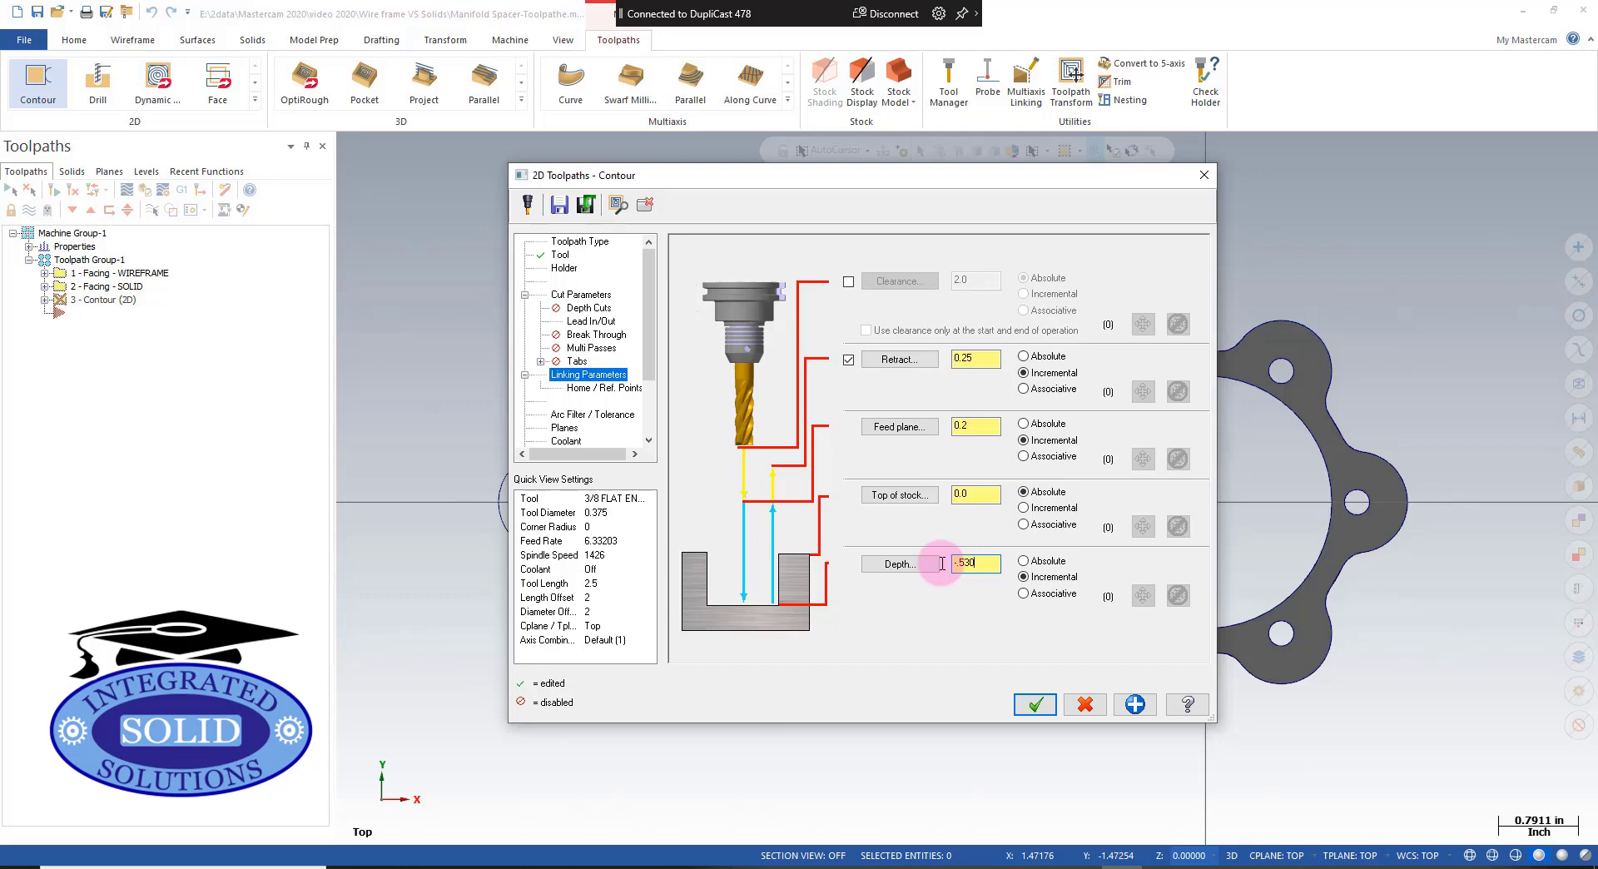
left_click(1036, 705)
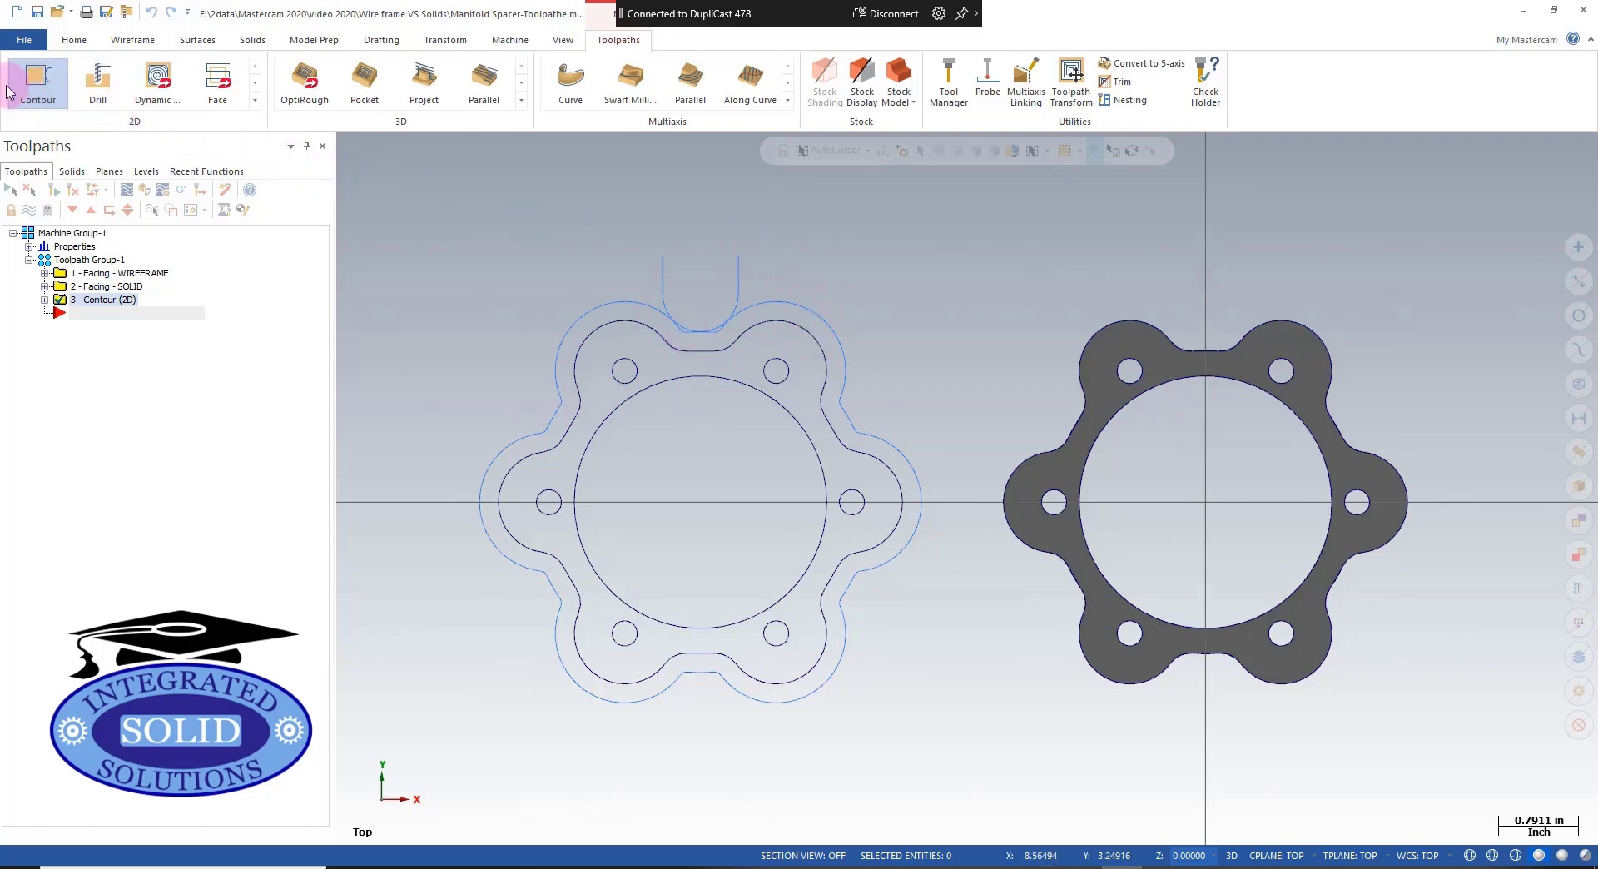
Step: Start a second 2D contour and chain the solid spacer's outer edge loop in 3D solid mode
left_click(36, 88)
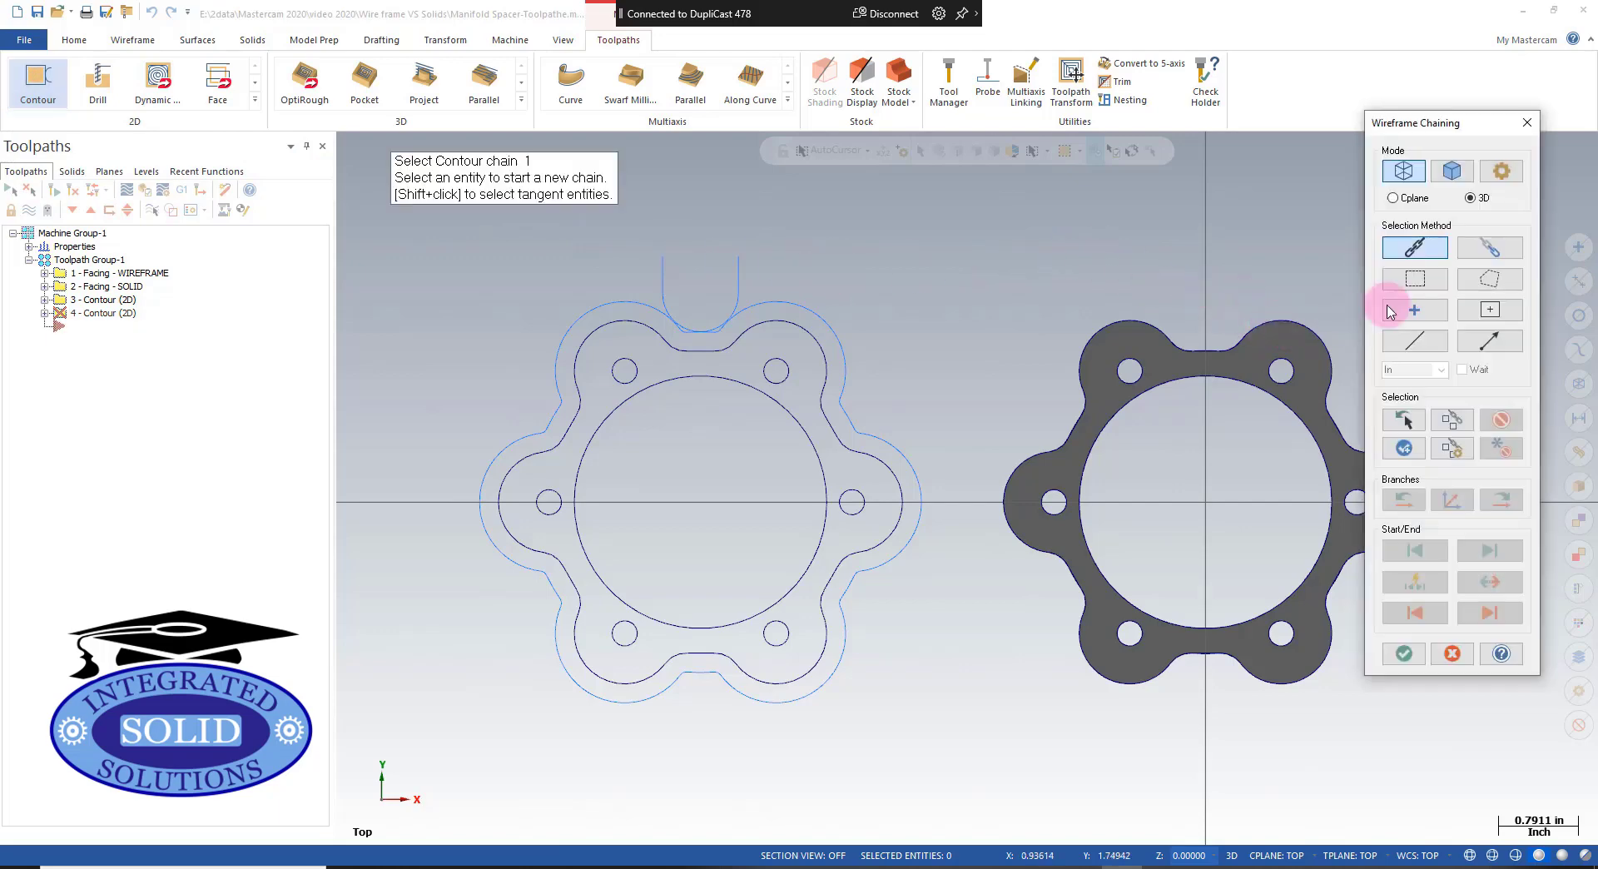
left_click(1450, 178)
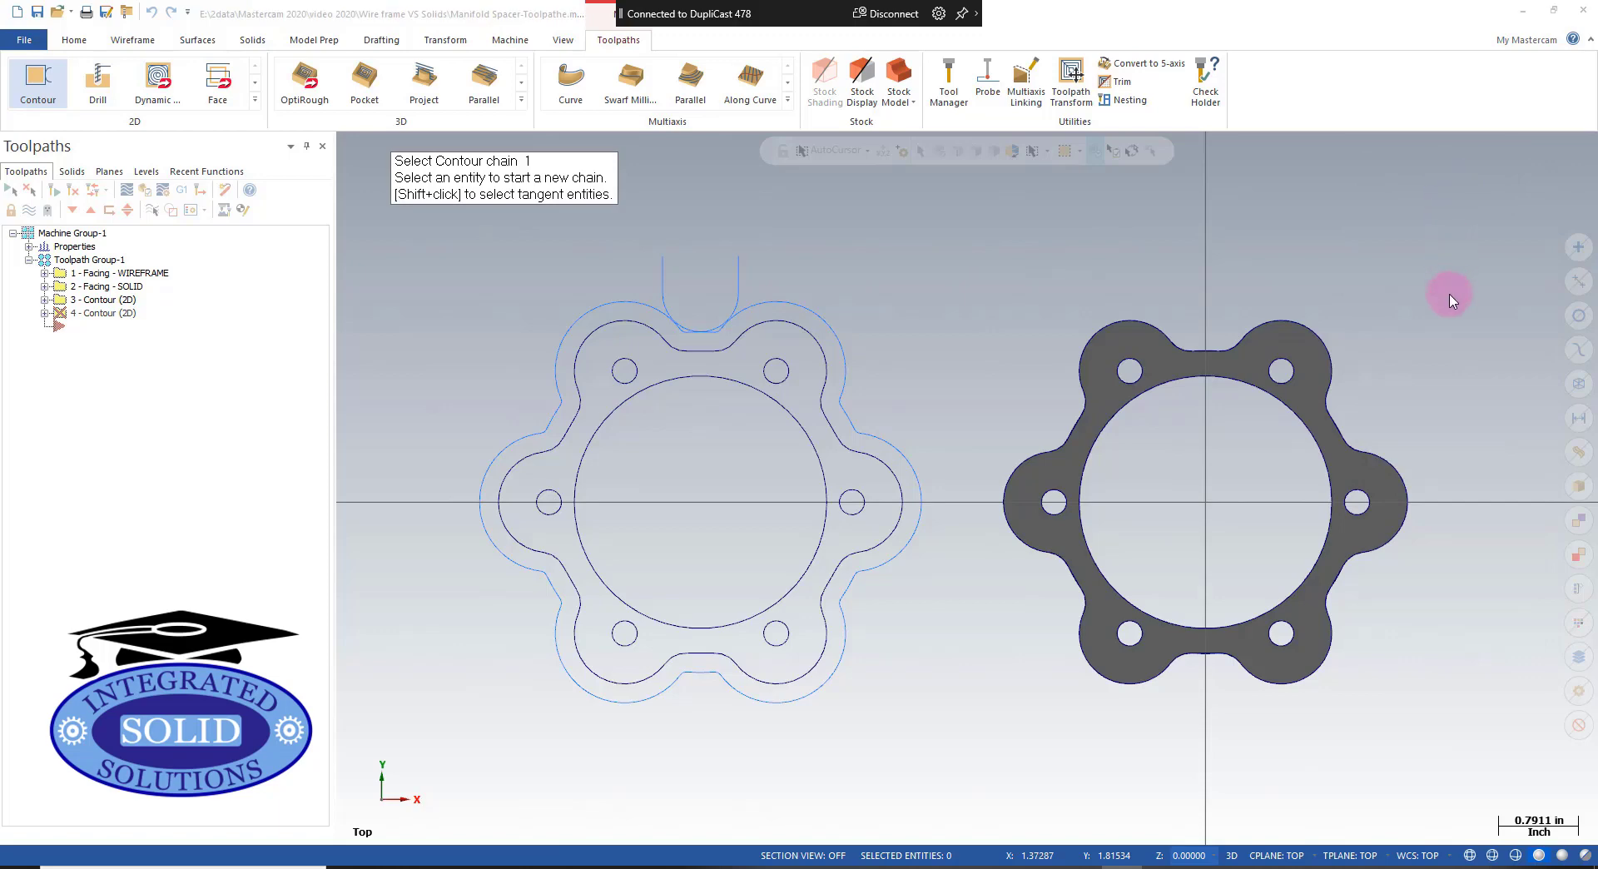
left_click(1492, 248)
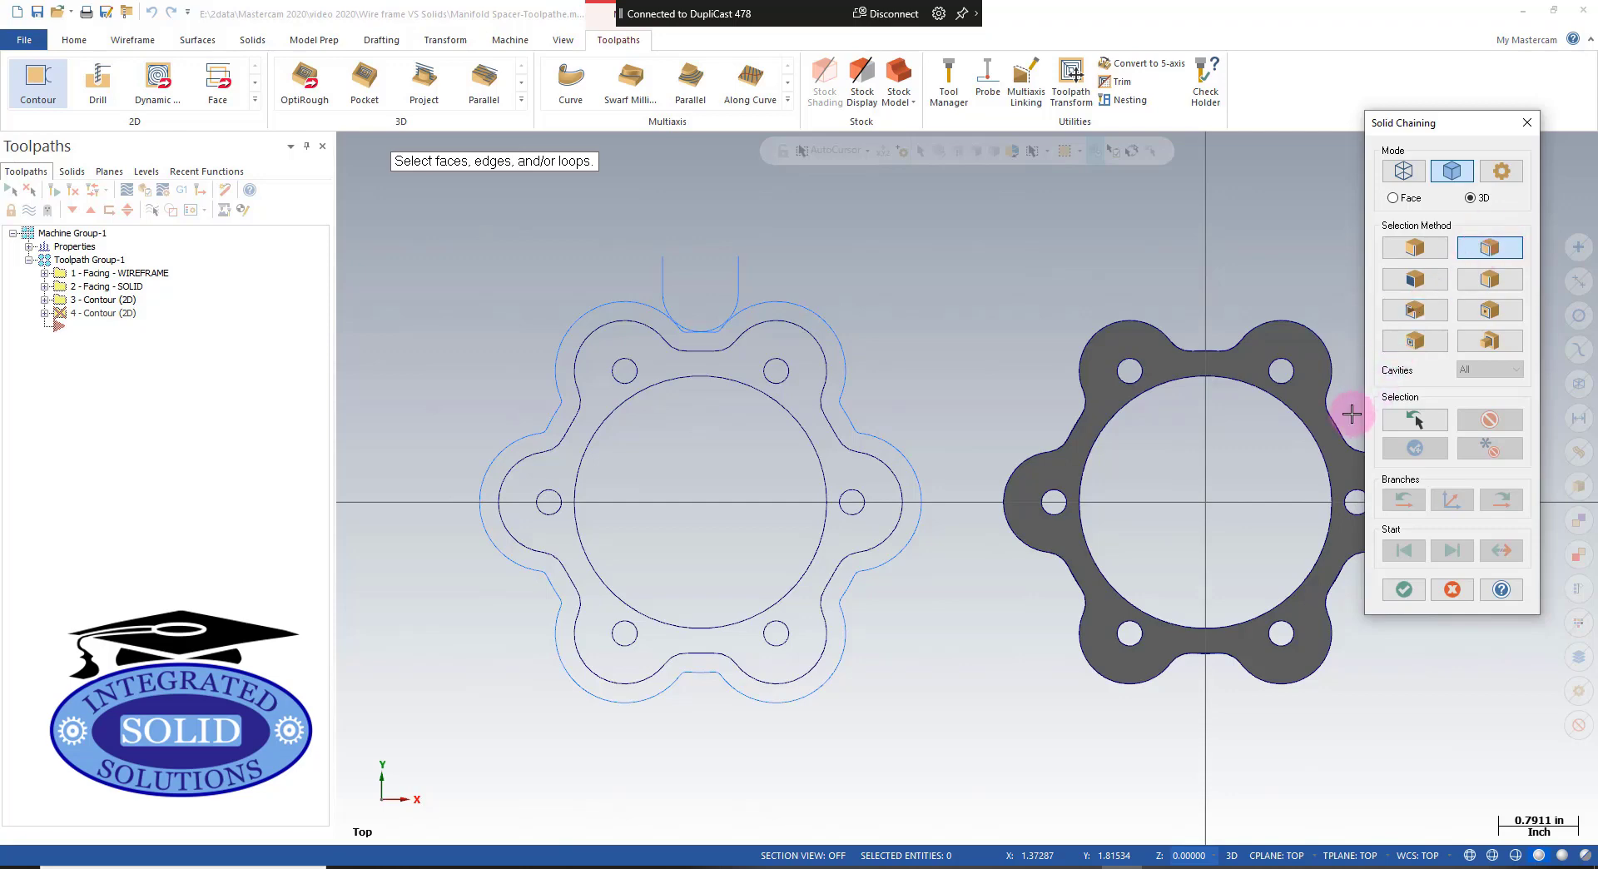
middle_click_drag(1232, 439, 1232, 427)
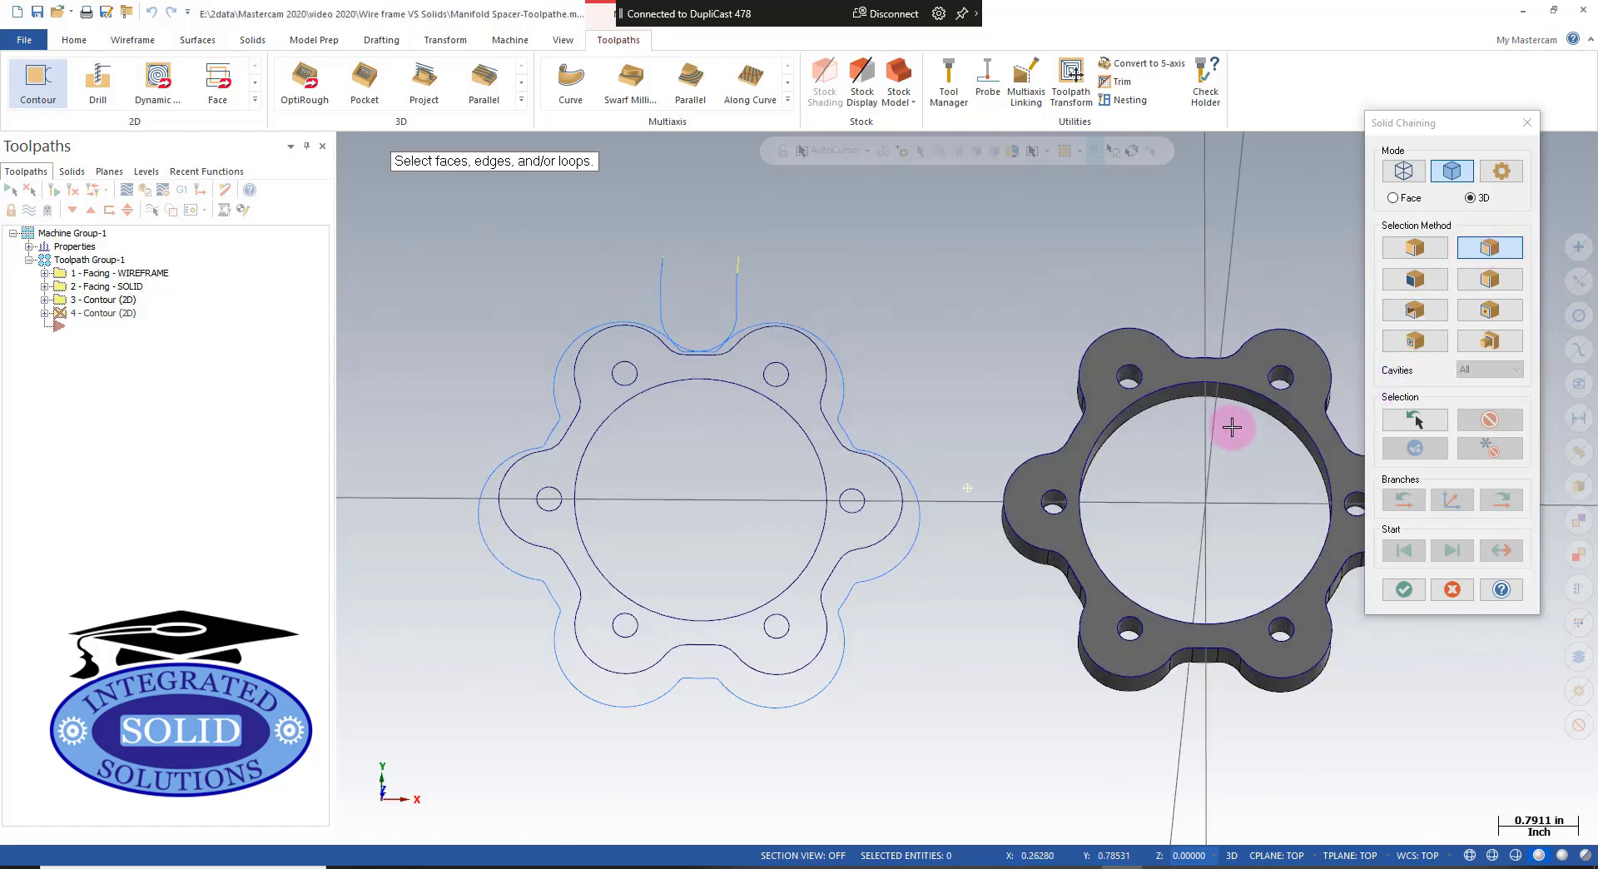
scroll(1232, 427, "up", 4)
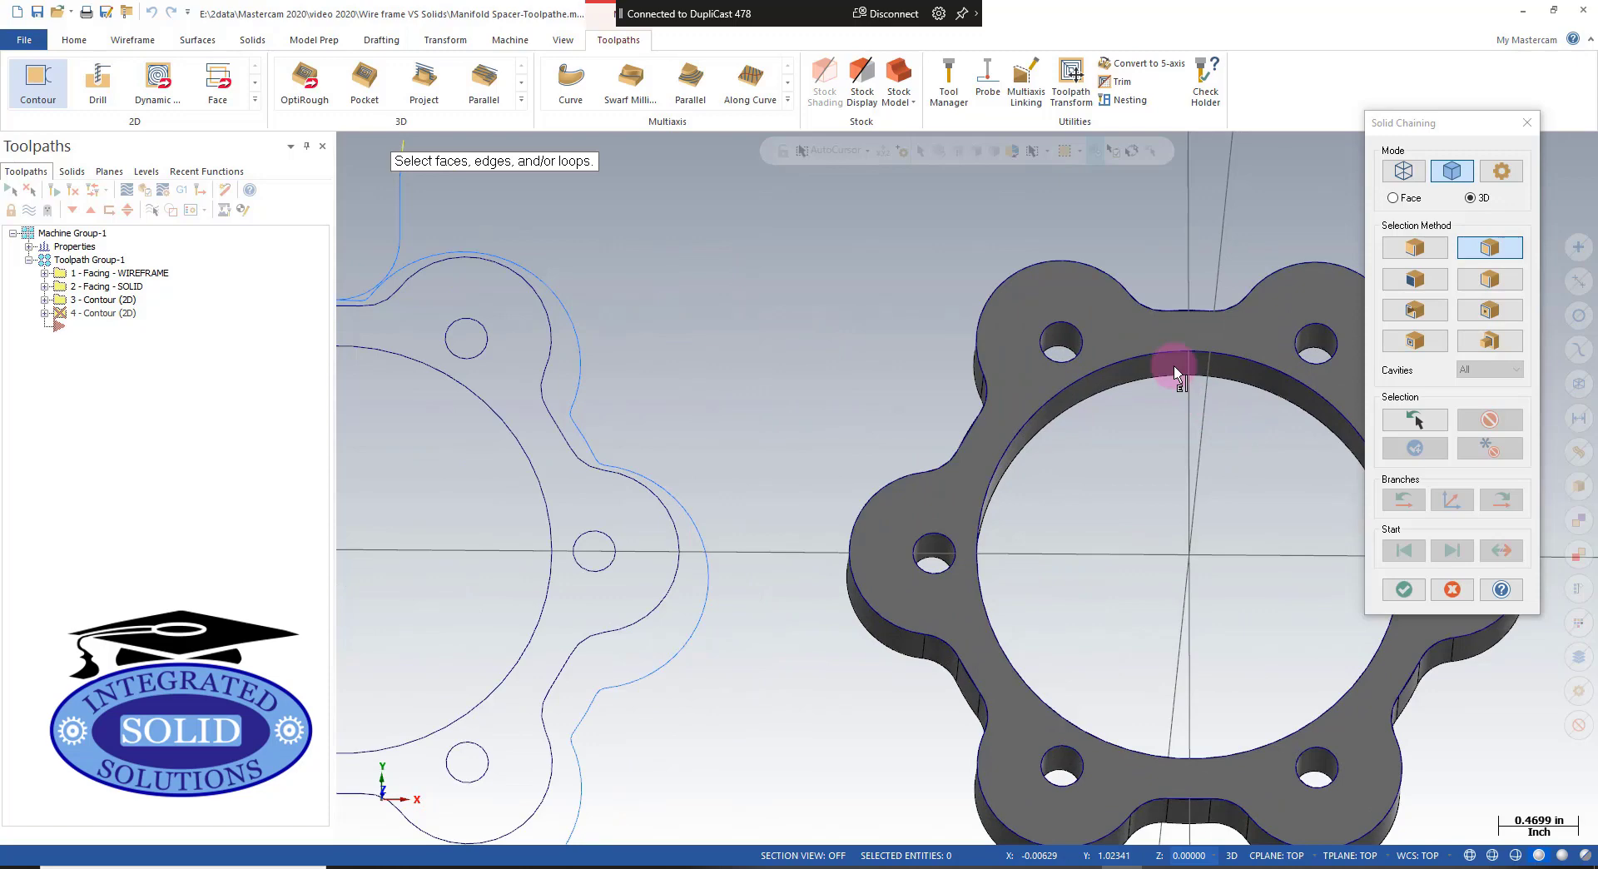
left_click(1175, 313)
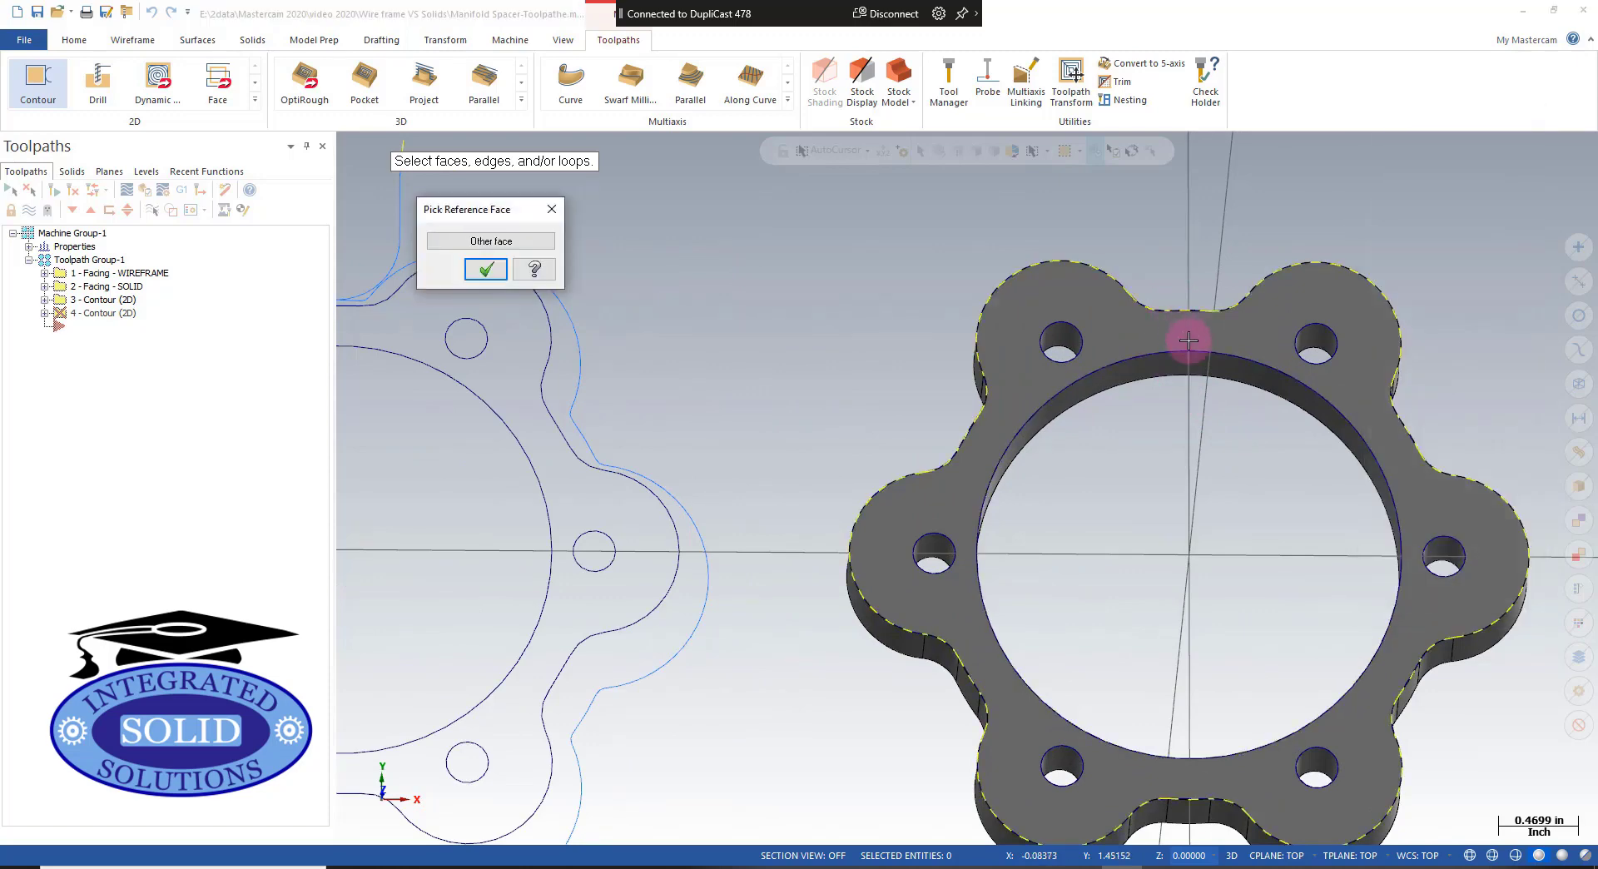
left_click(487, 269)
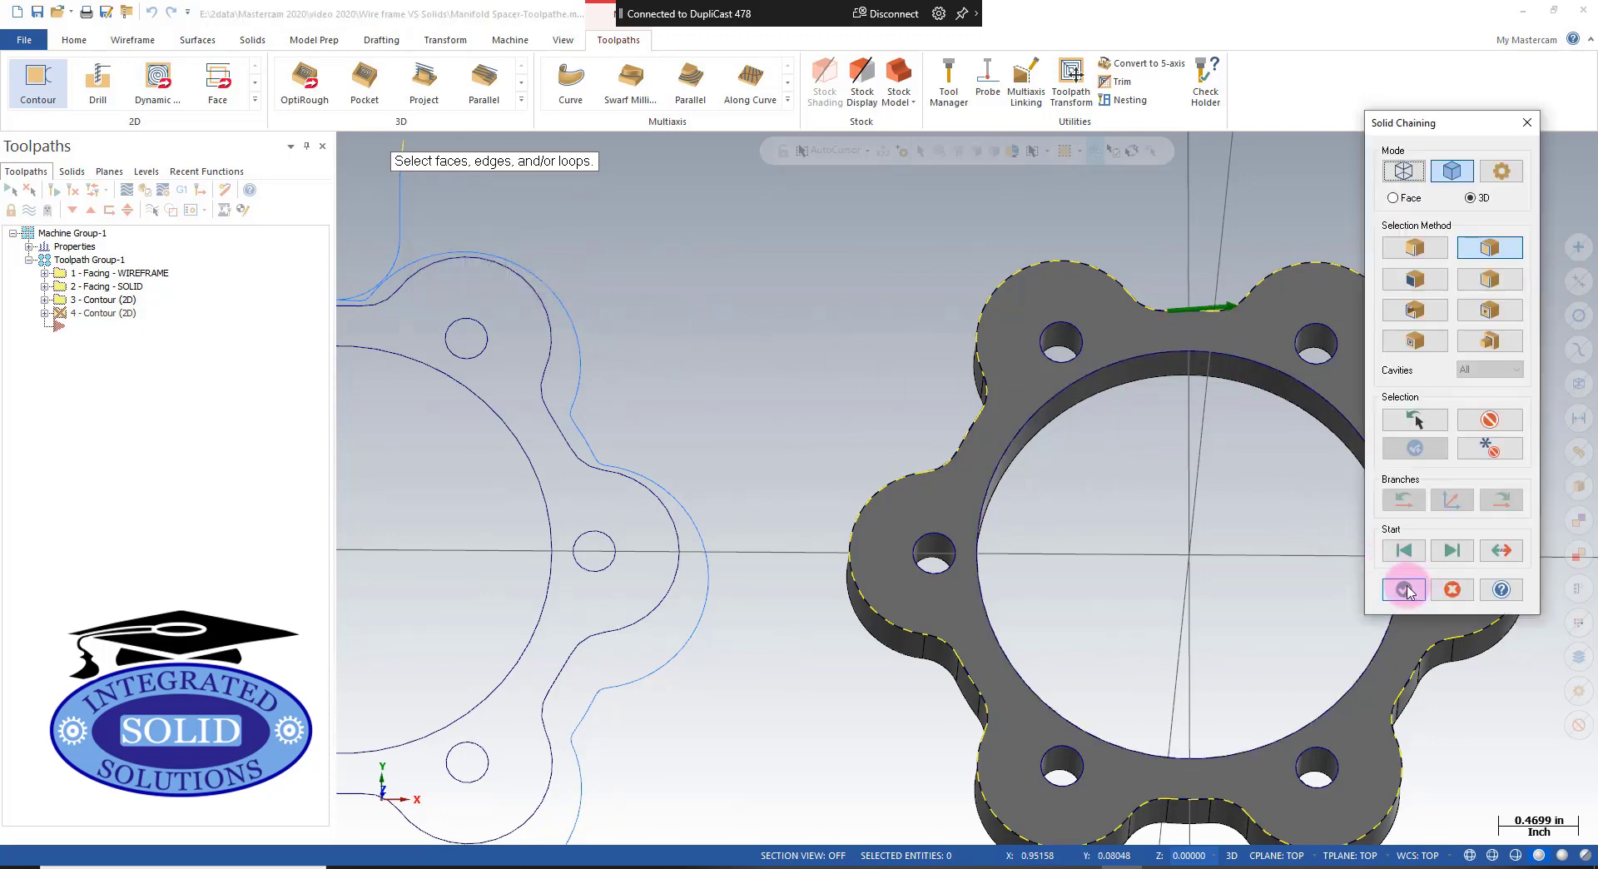
left_click(1404, 589)
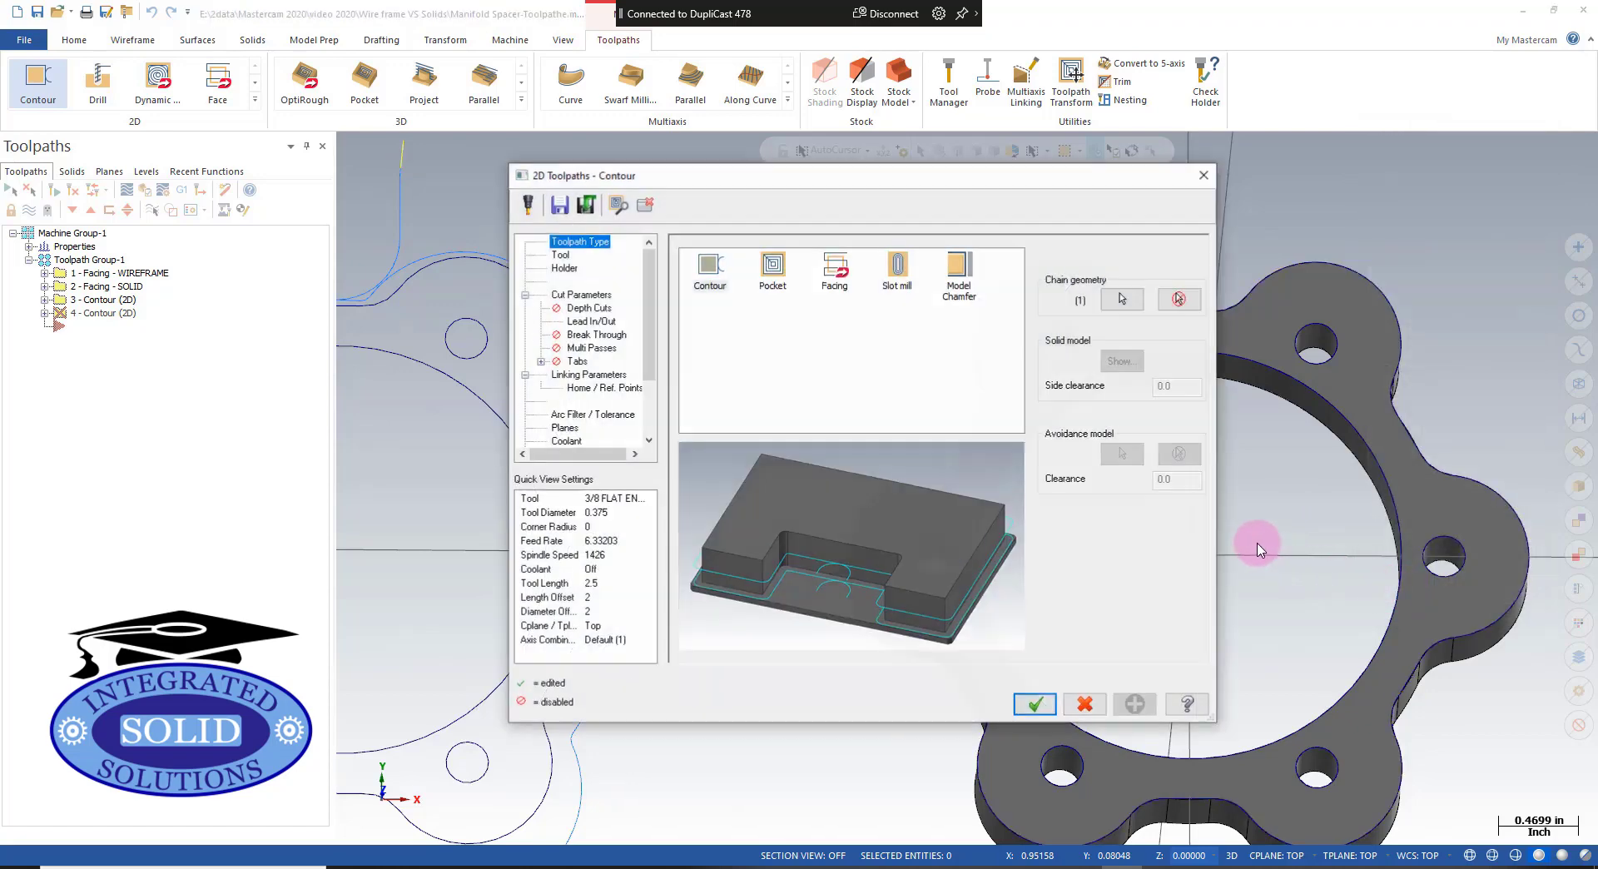
Step: Select tool #2 3/8 FLAT ENDMILL, review Cut Parameters, and open the Linking Parameters page
left_click(561, 255)
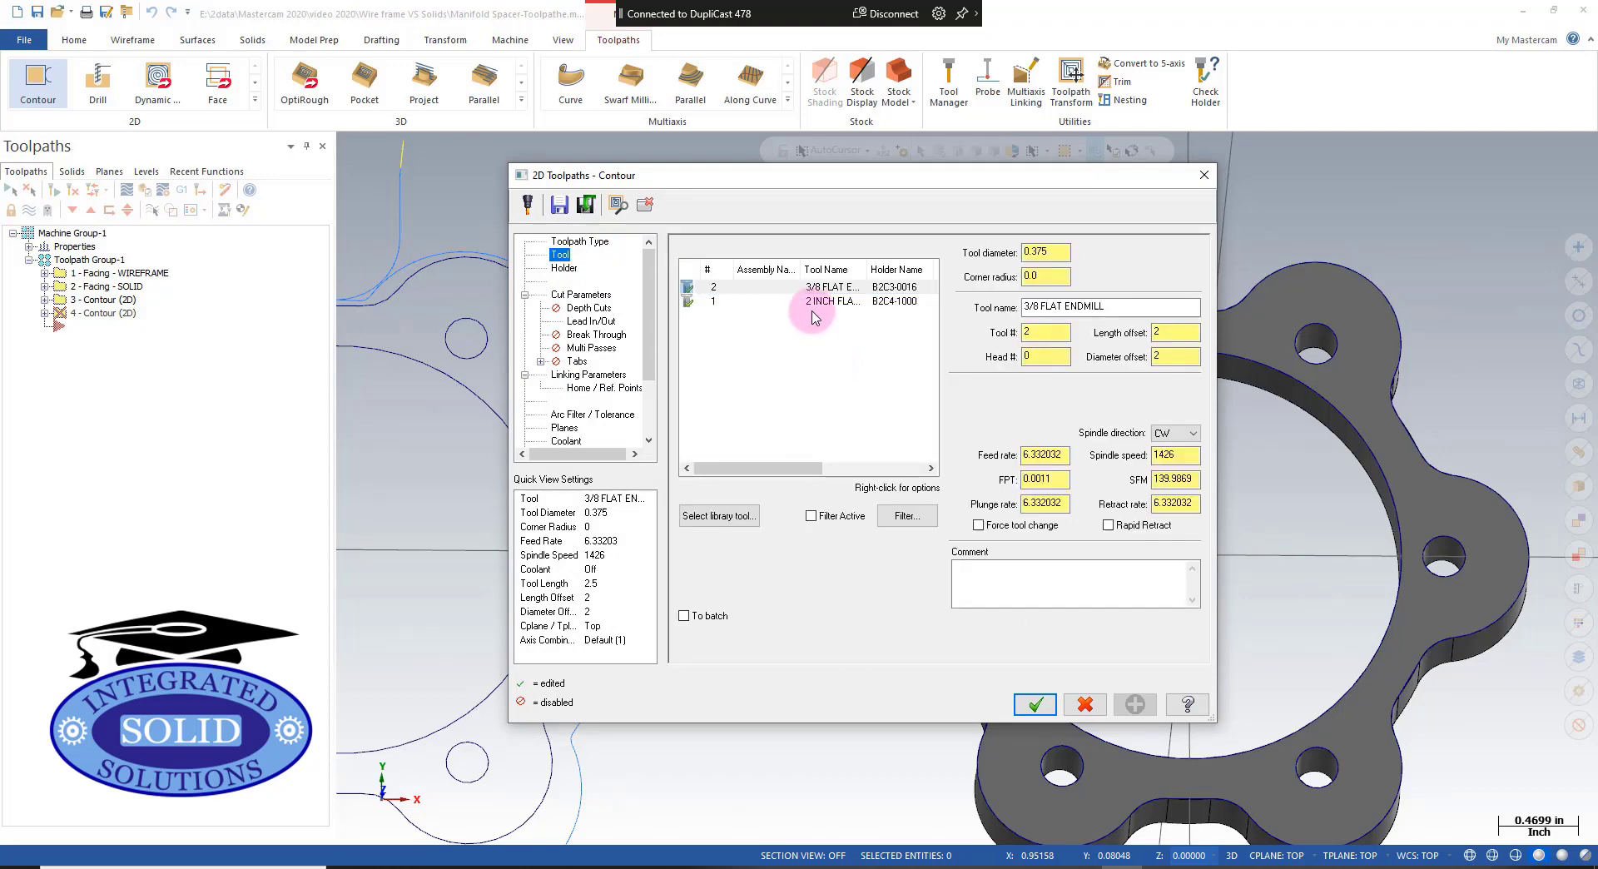
left_click(816, 288)
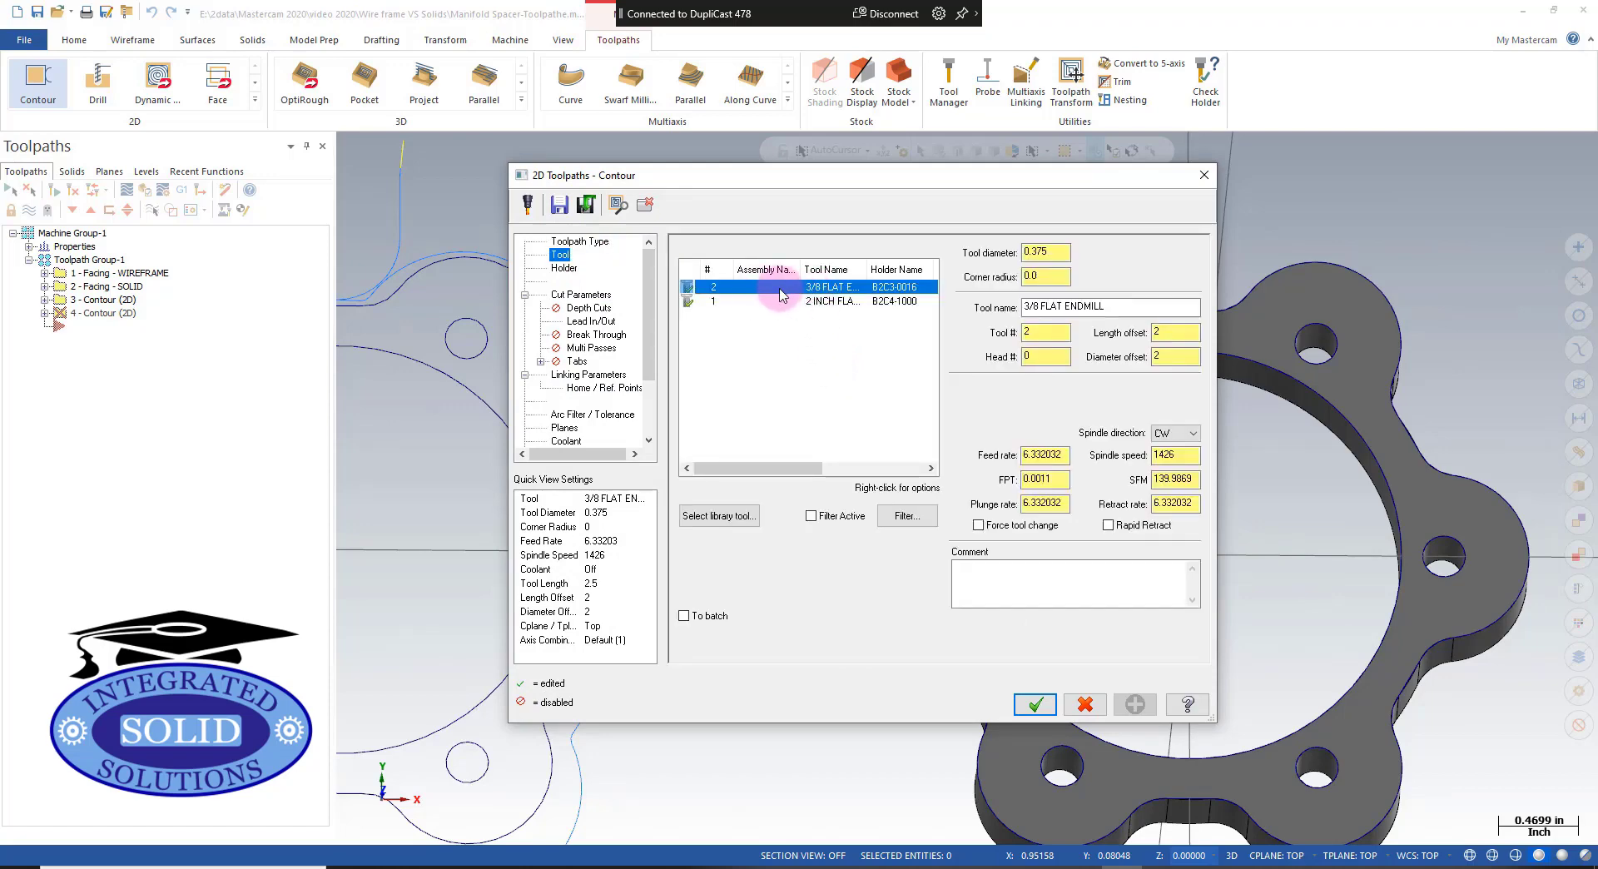
left_click(581, 296)
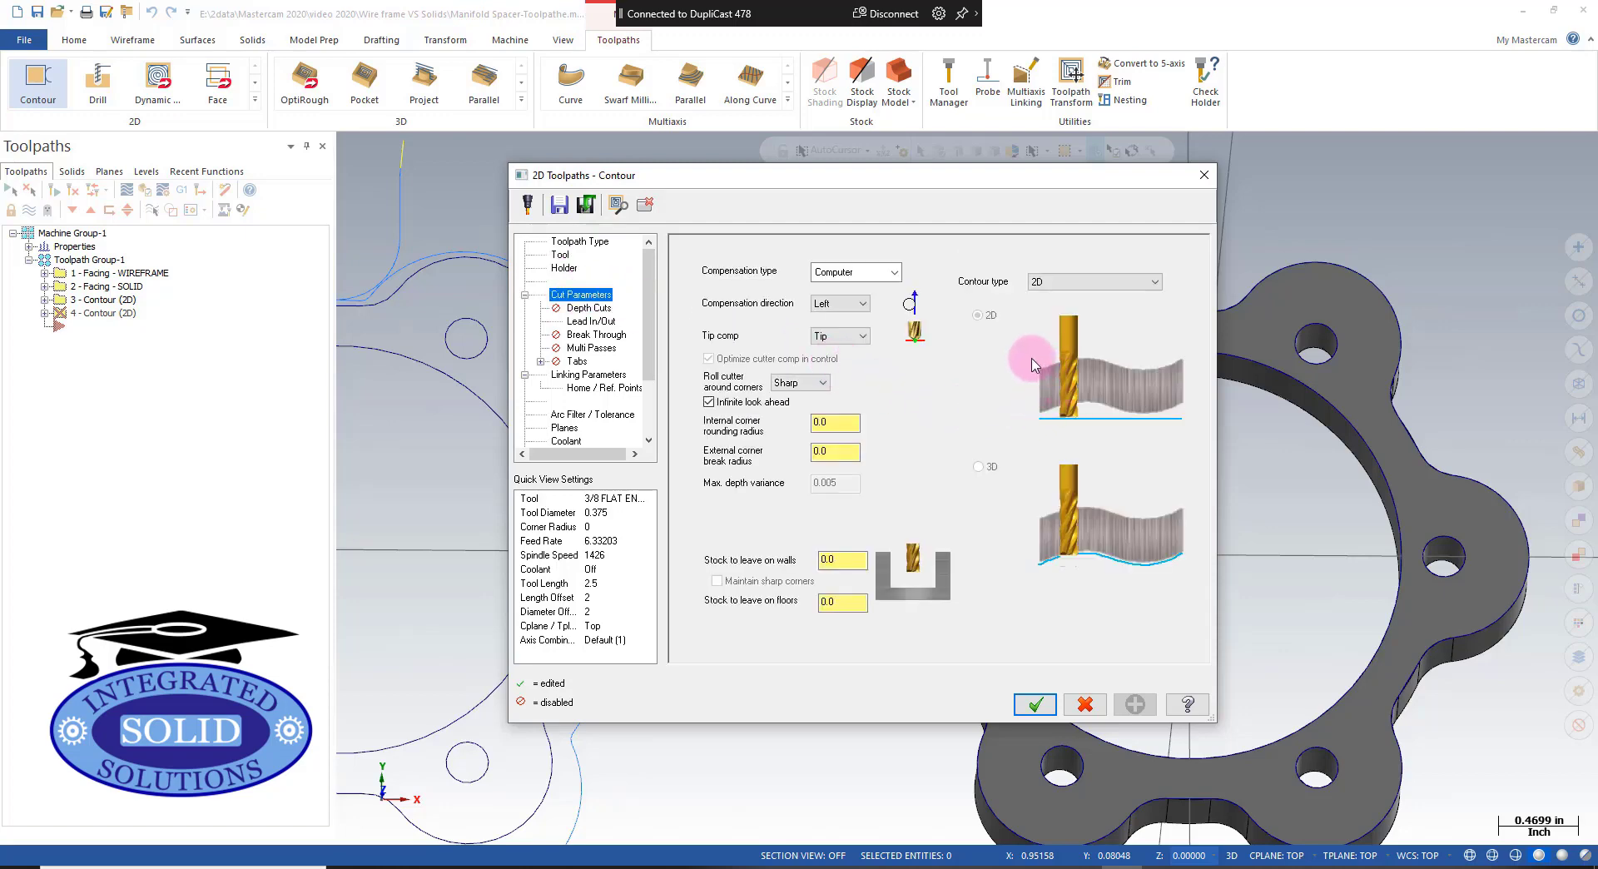
left_click(616, 376)
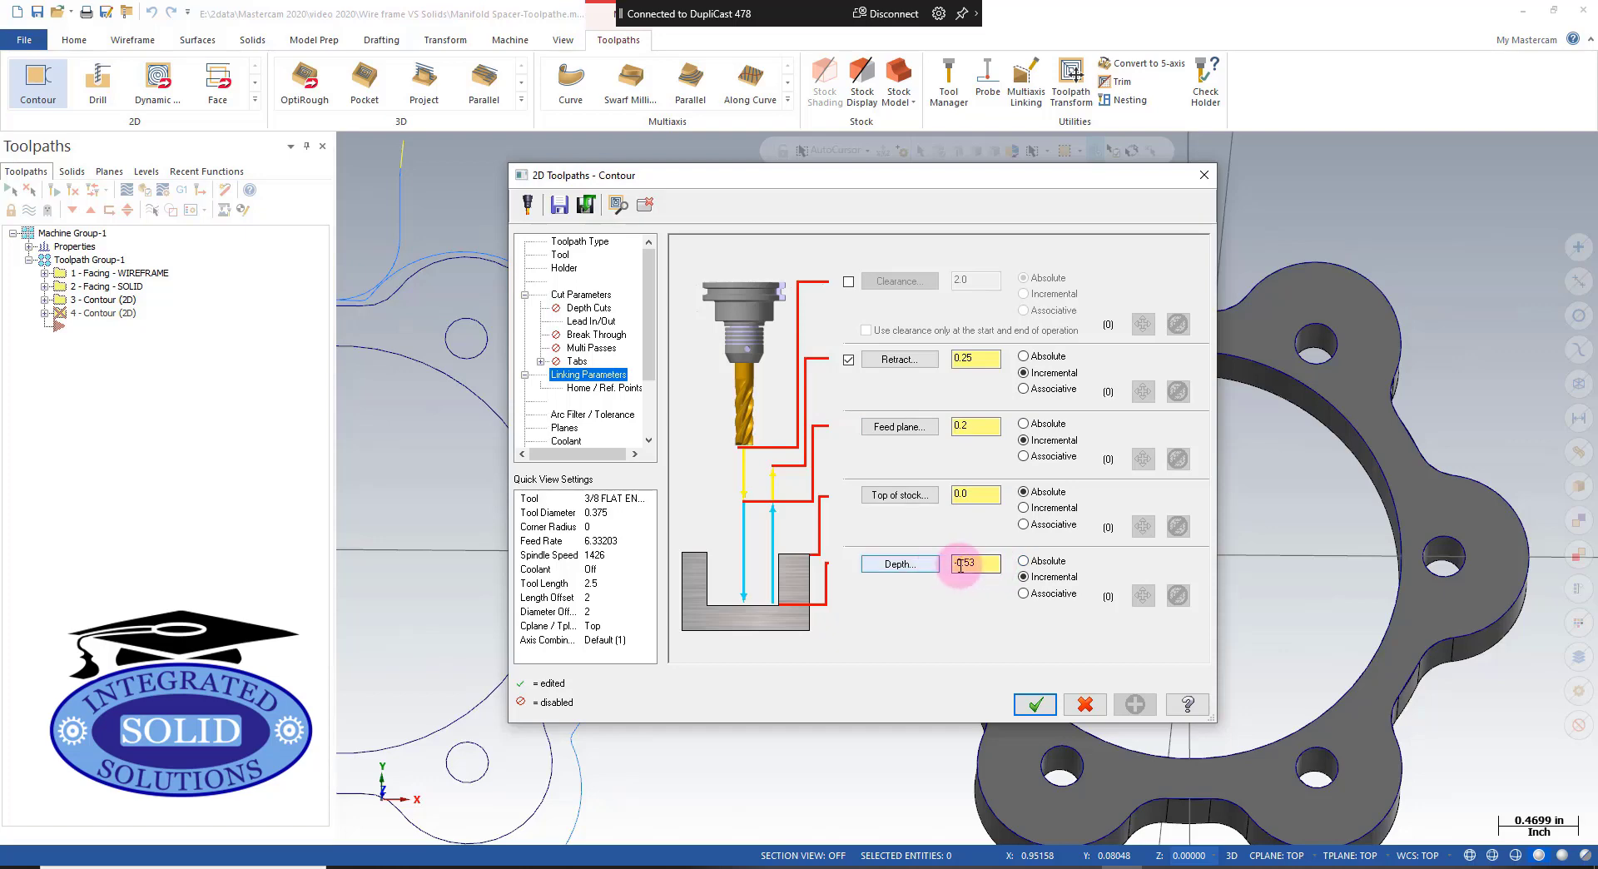
Step: Make the depth associative to the solid's bottom edge and generate the second contour
left_click(1024, 594)
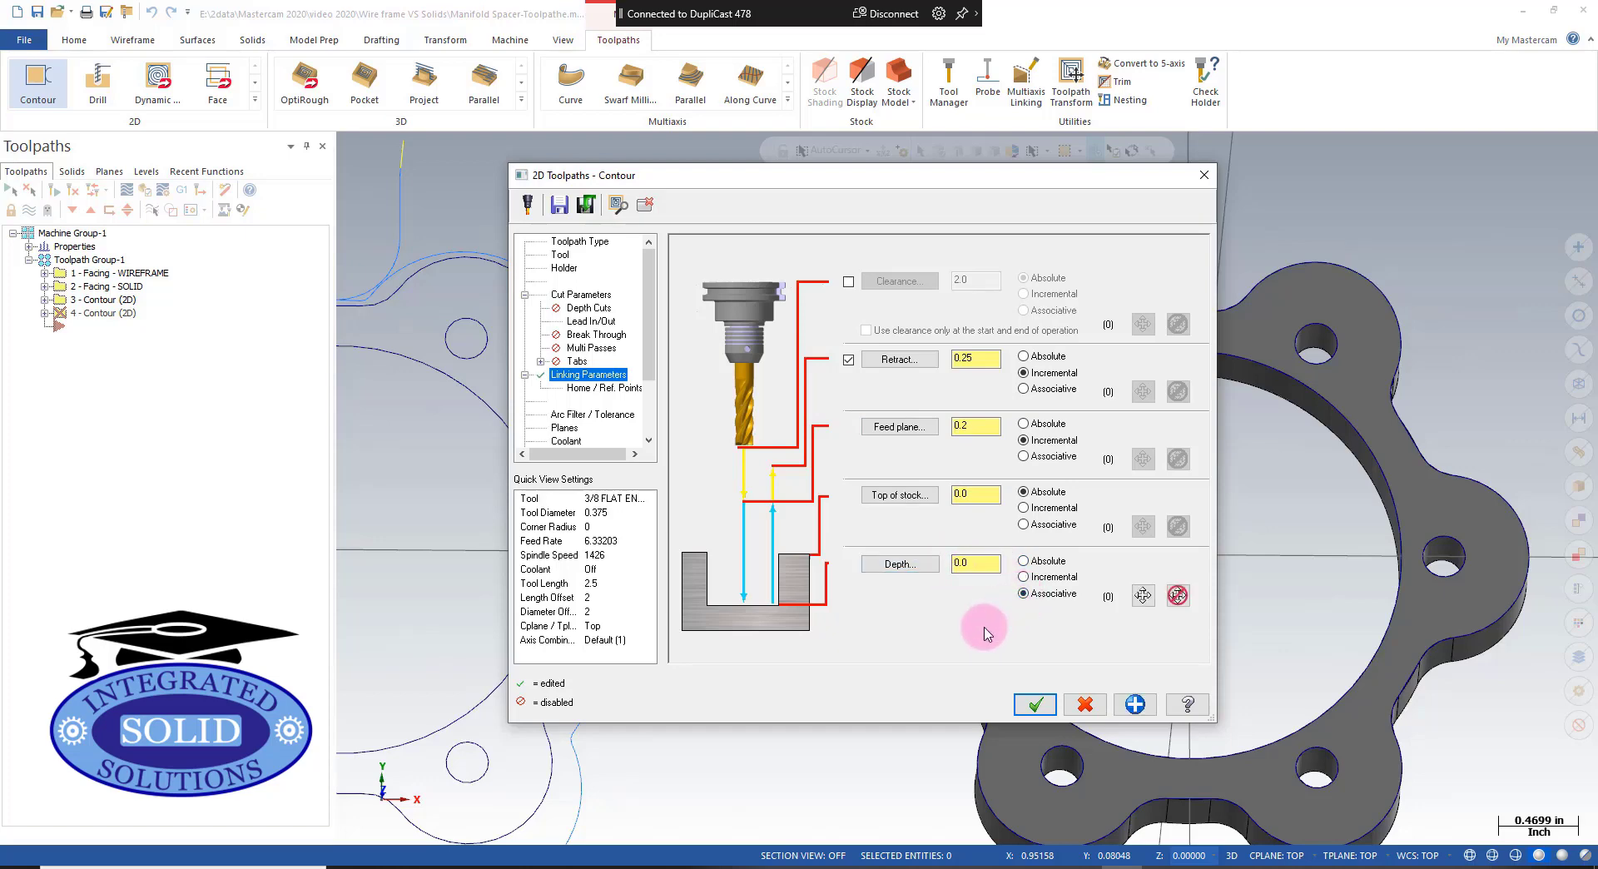
left_click(1142, 596)
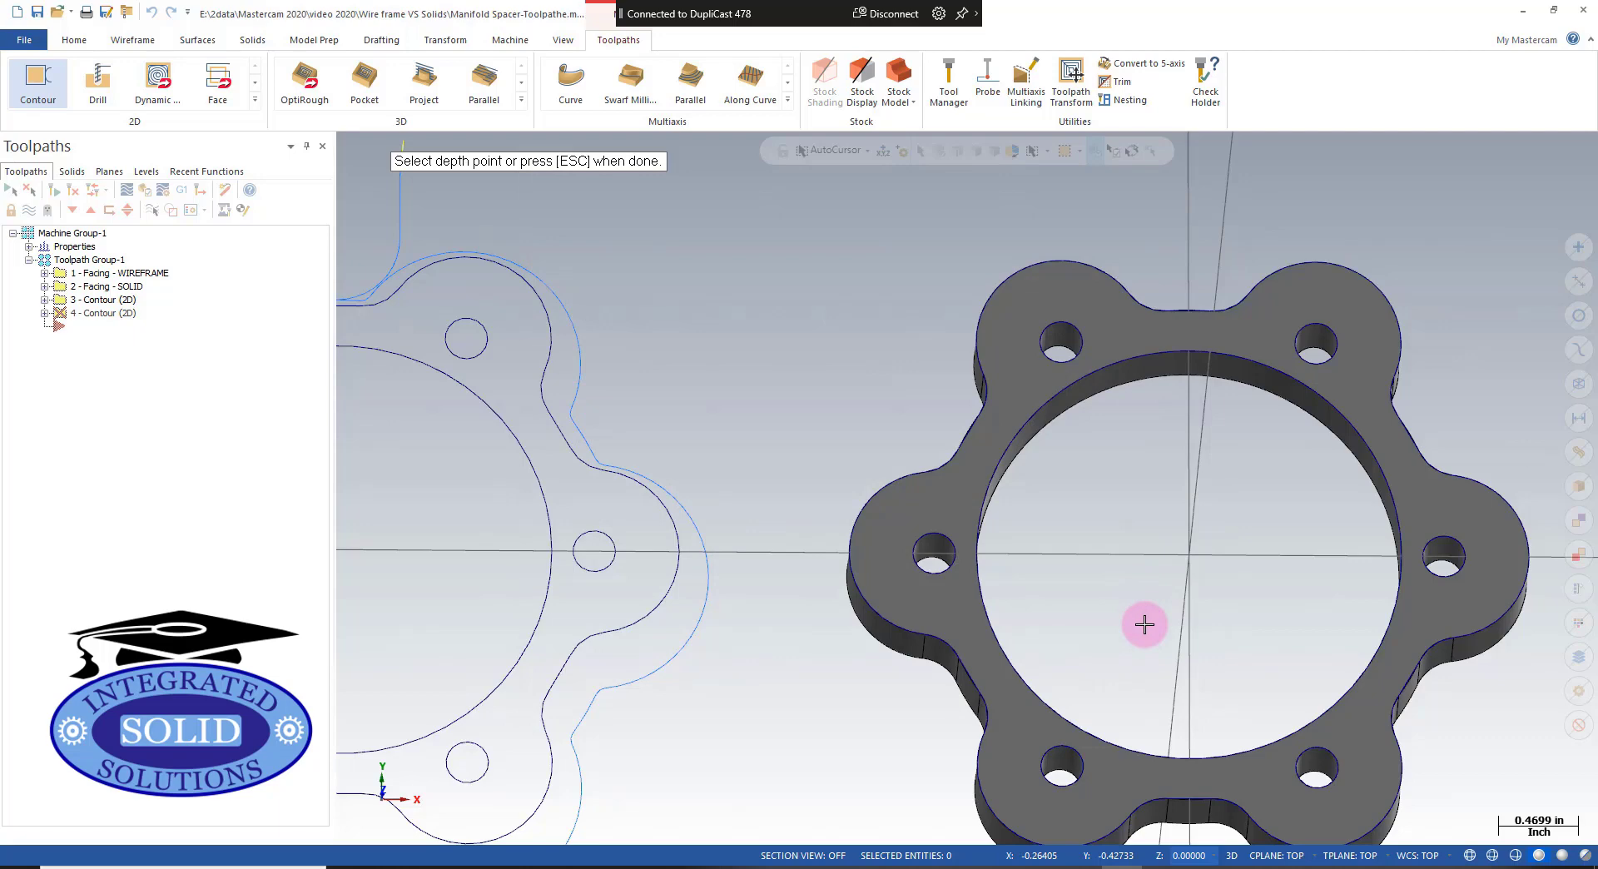
scroll(1145, 624, "down", 2)
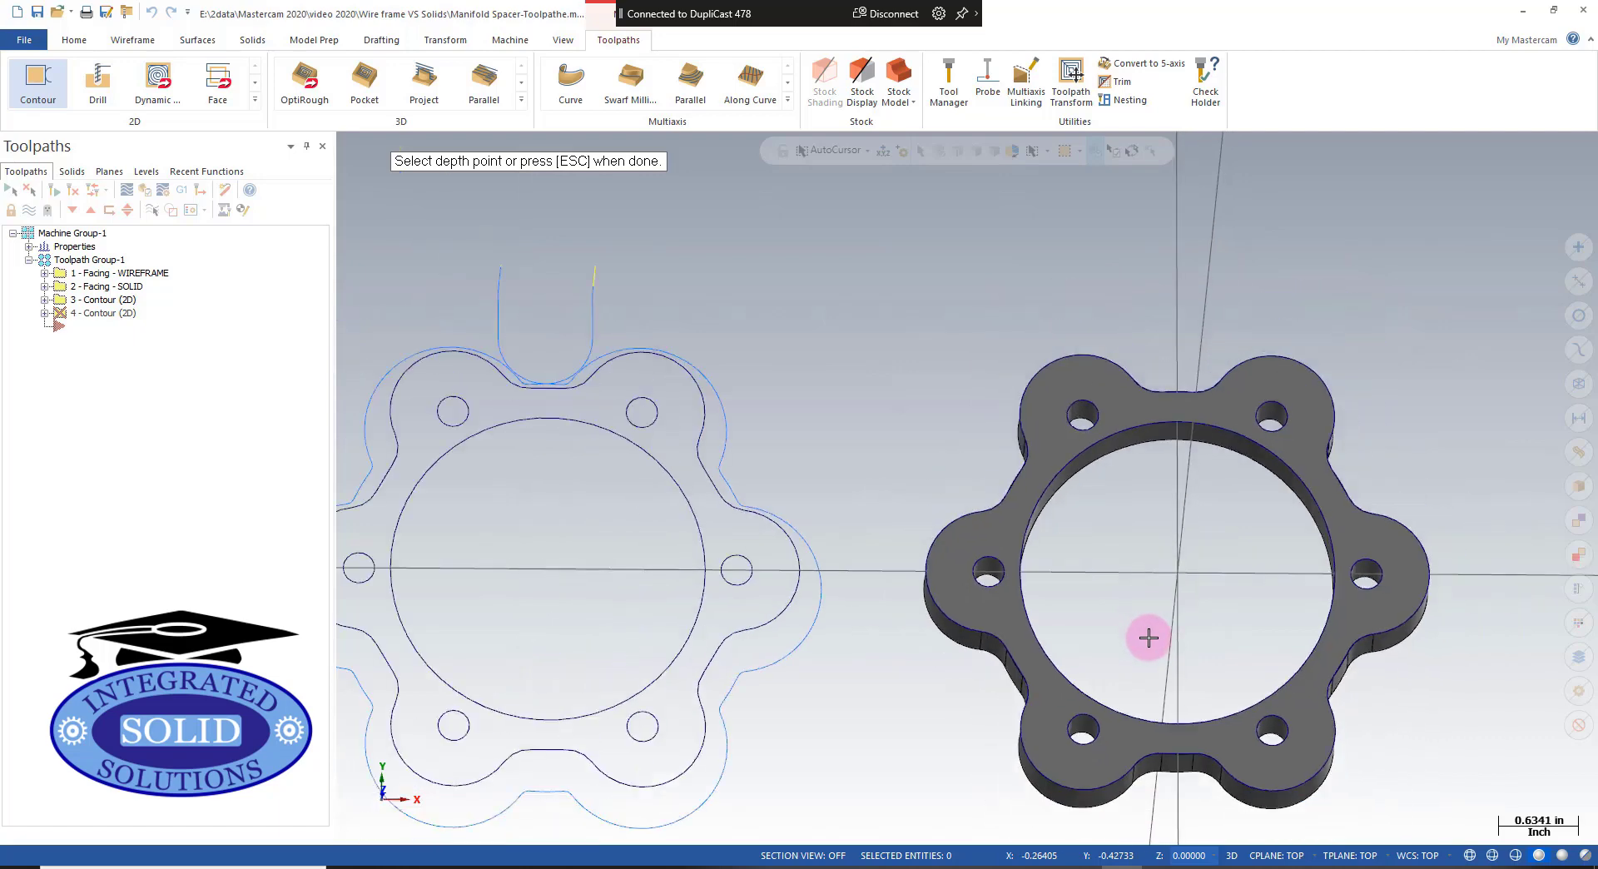
left_click(1145, 779)
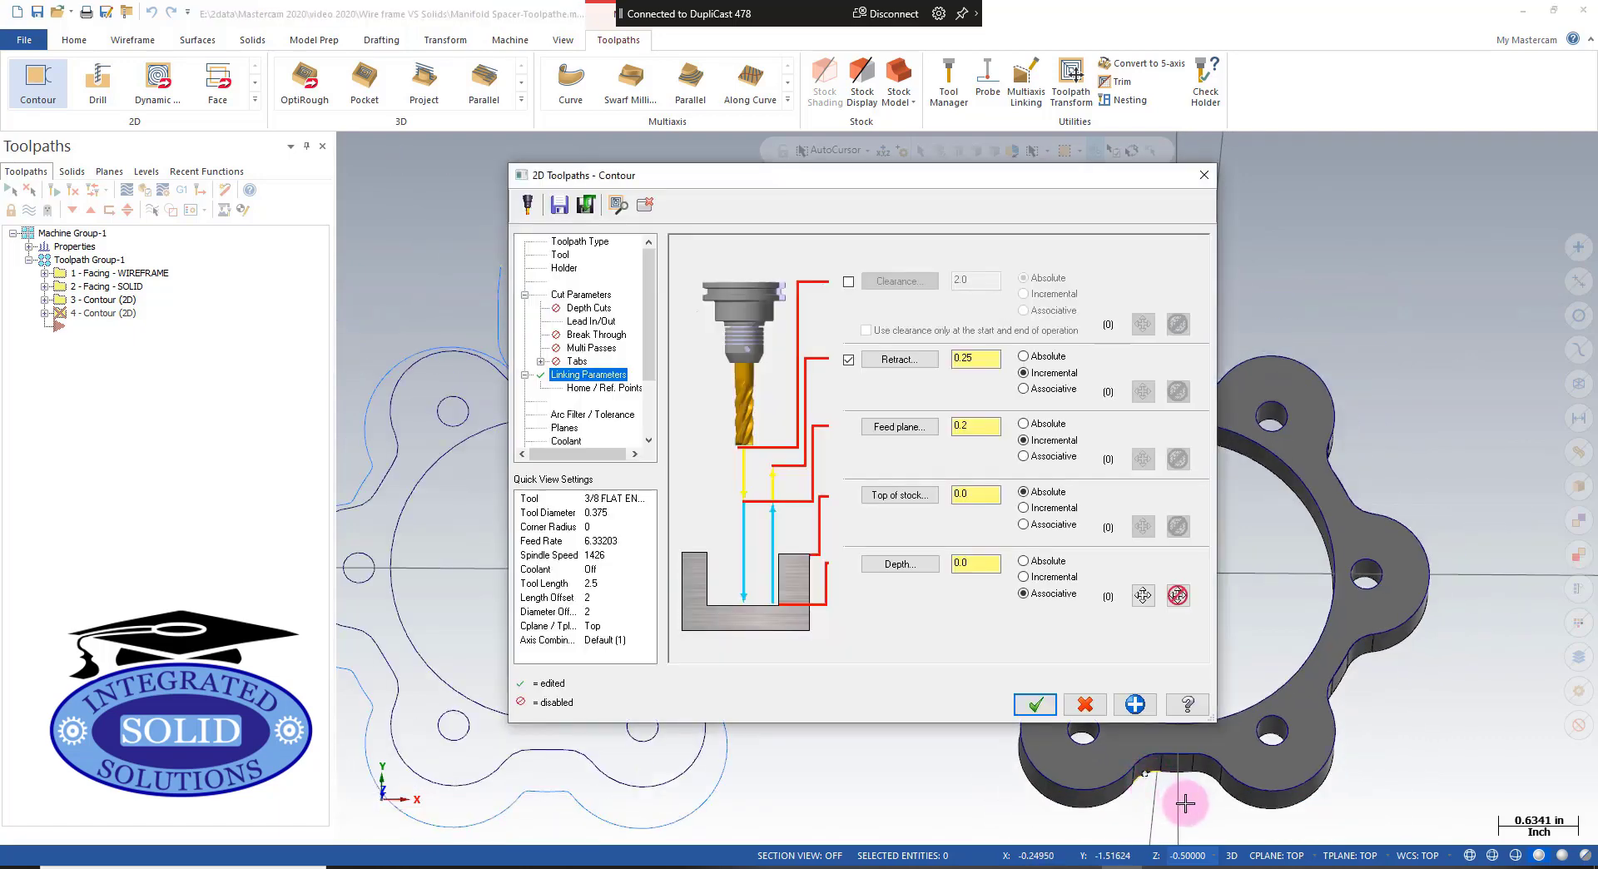
left_click(979, 564)
left_click_drag(979, 563, 923, 553)
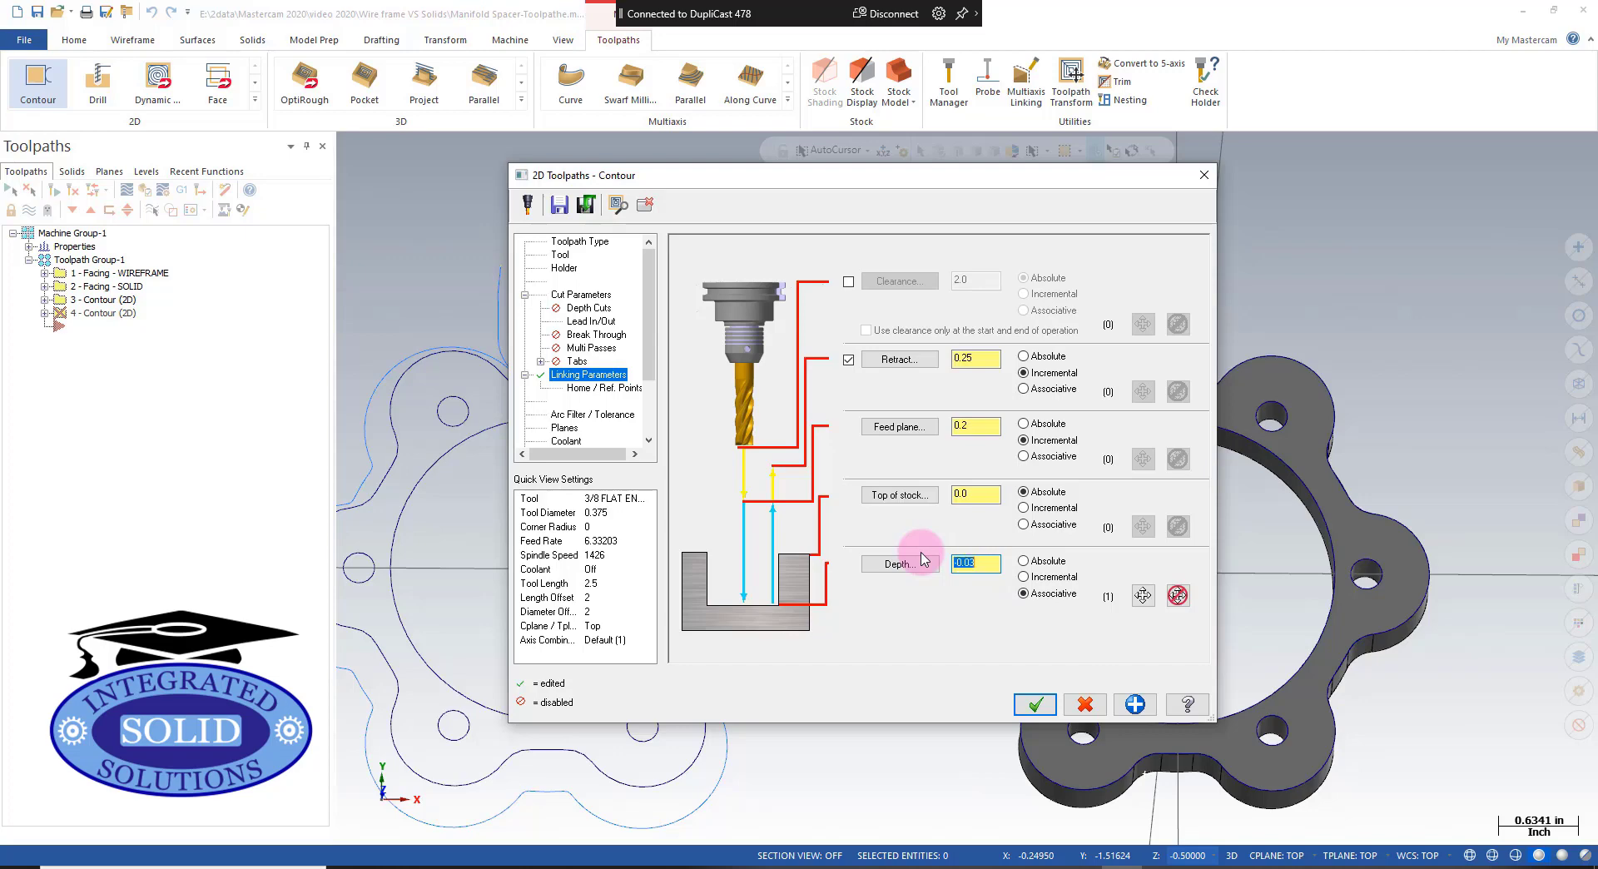
left_click(1036, 705)
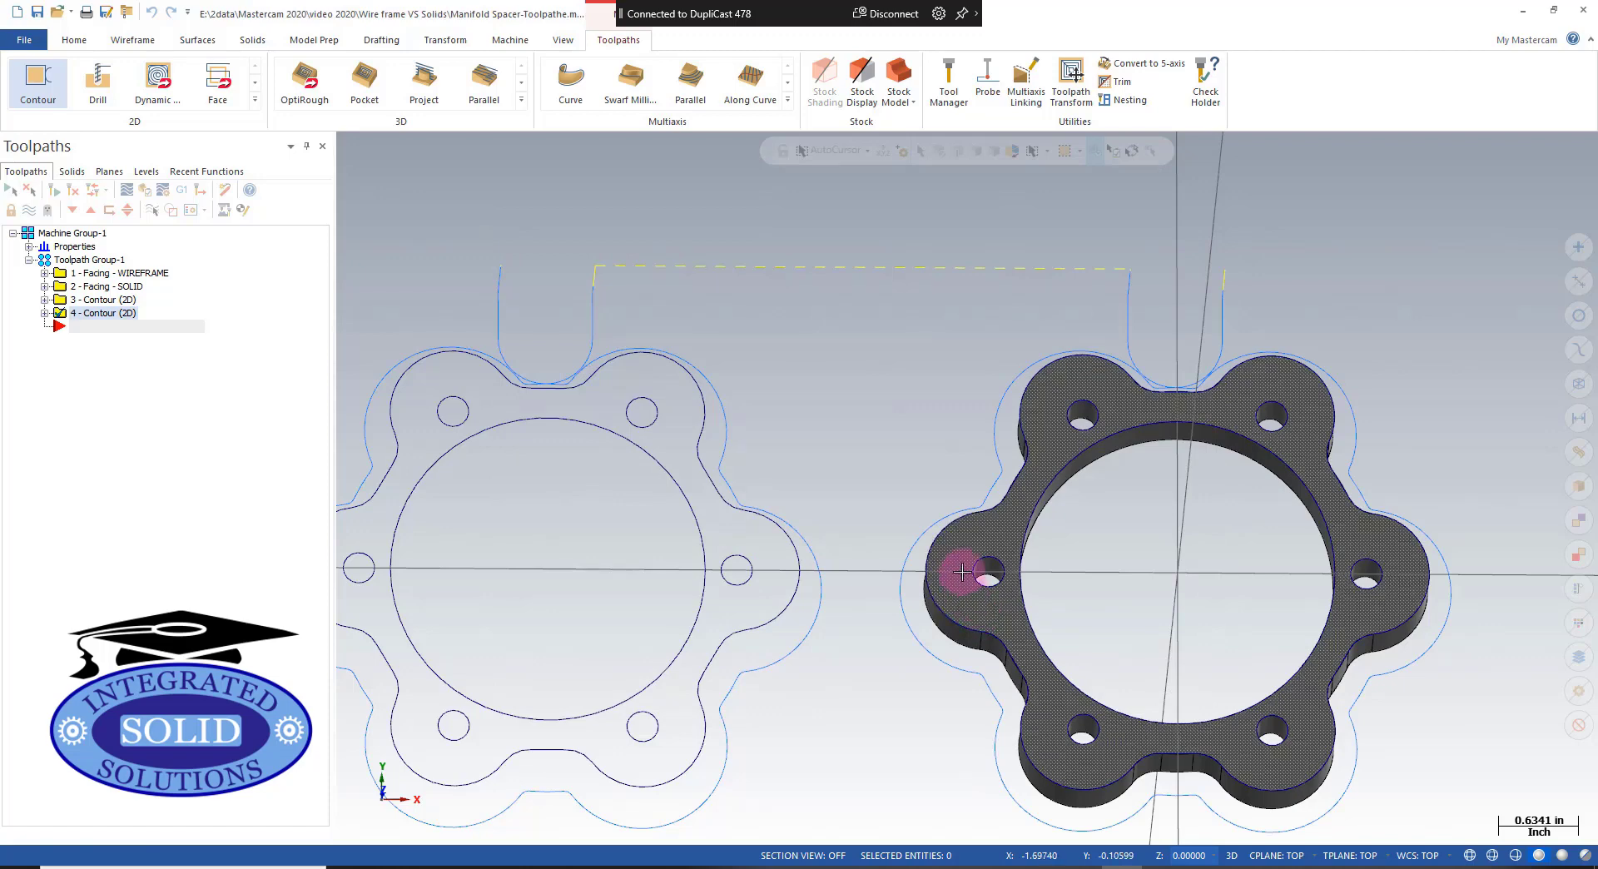
Step: Switch to Top (WCS) view and start a backplot of contour operations 3 and 4
right_click(851, 435)
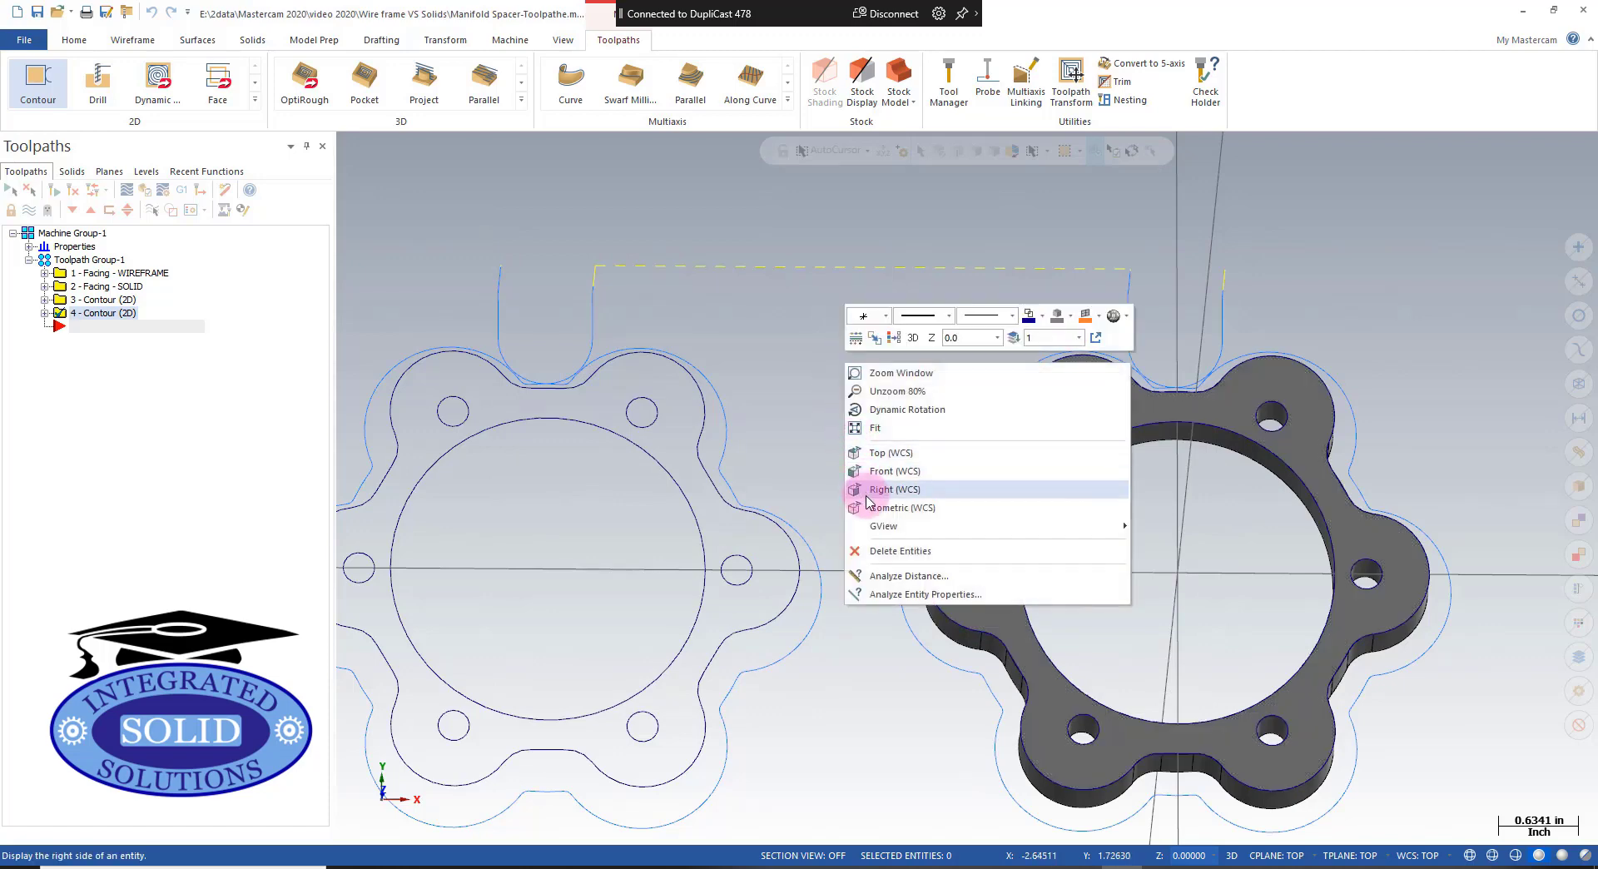
left_click(887, 454)
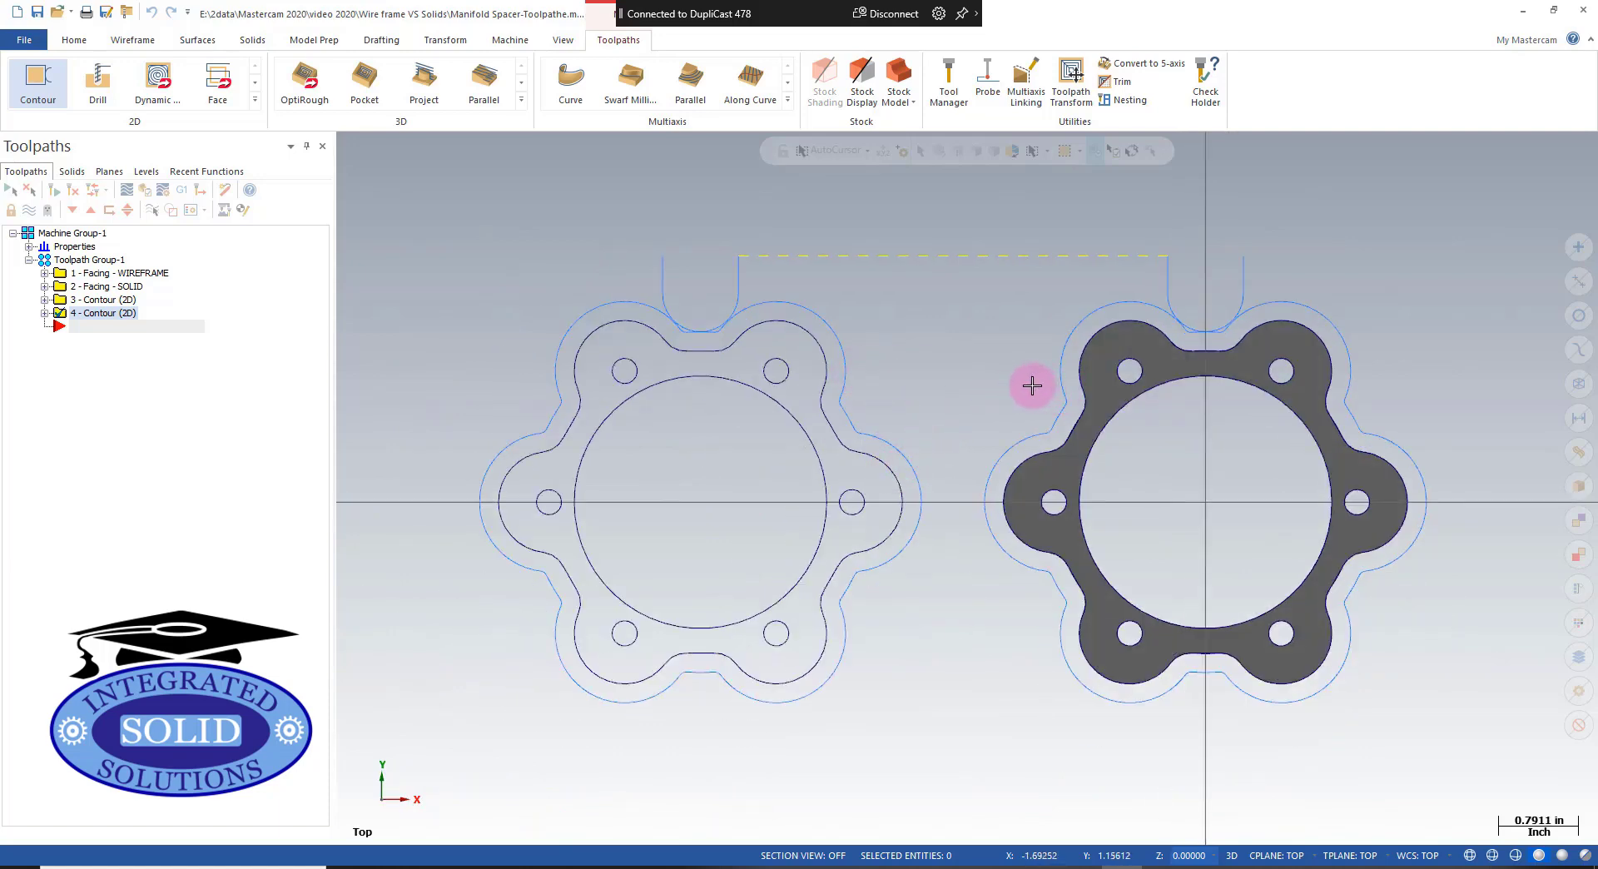
left_click(44, 300)
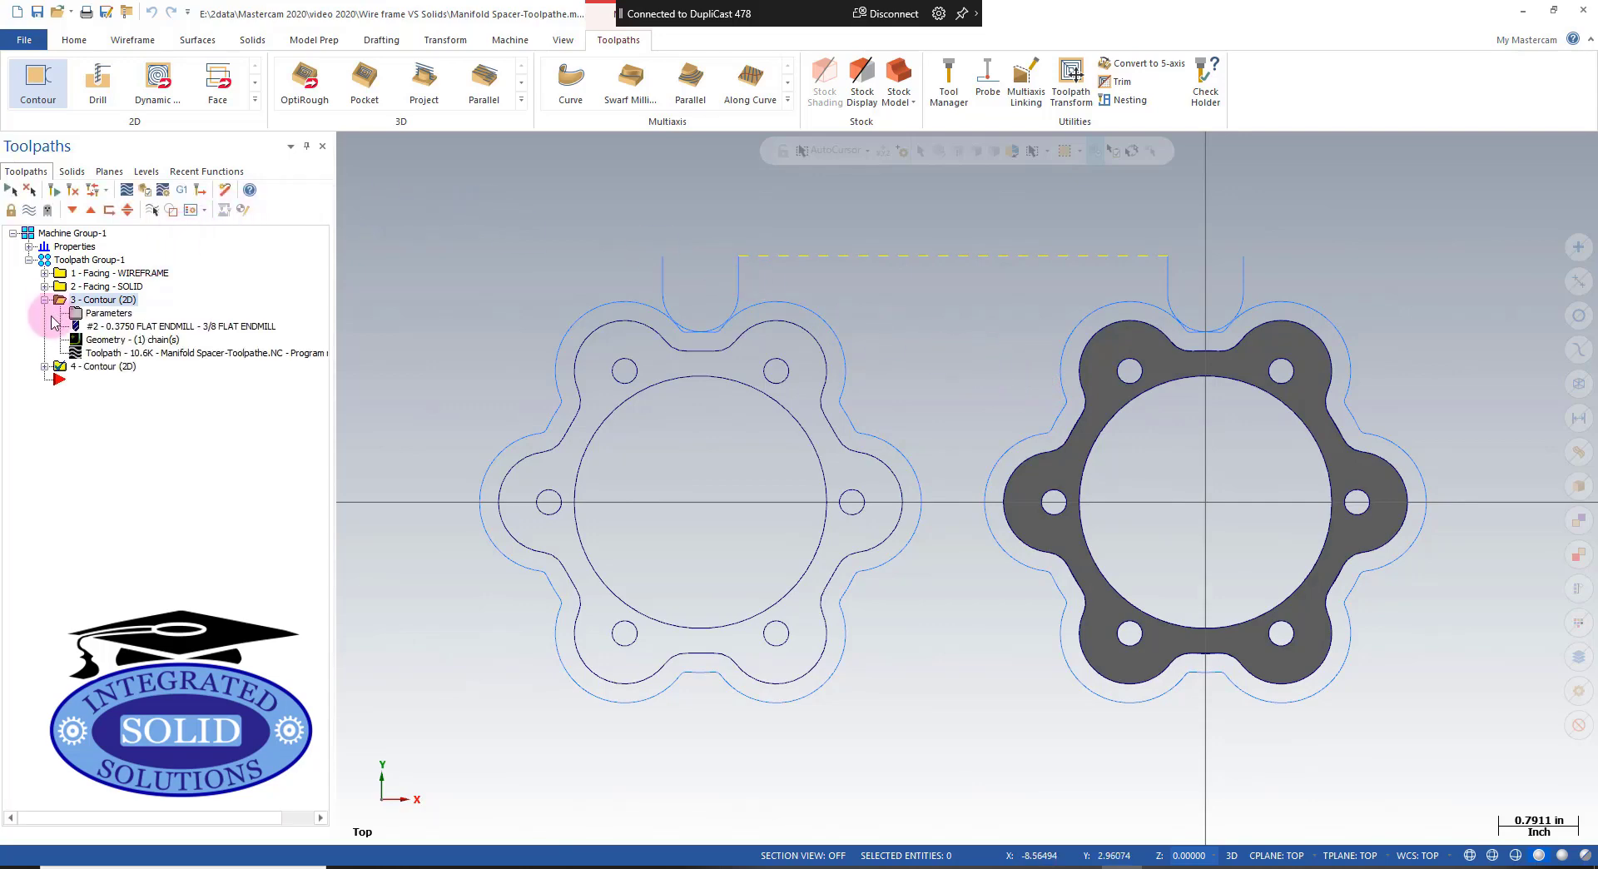
key("ctrl+a")
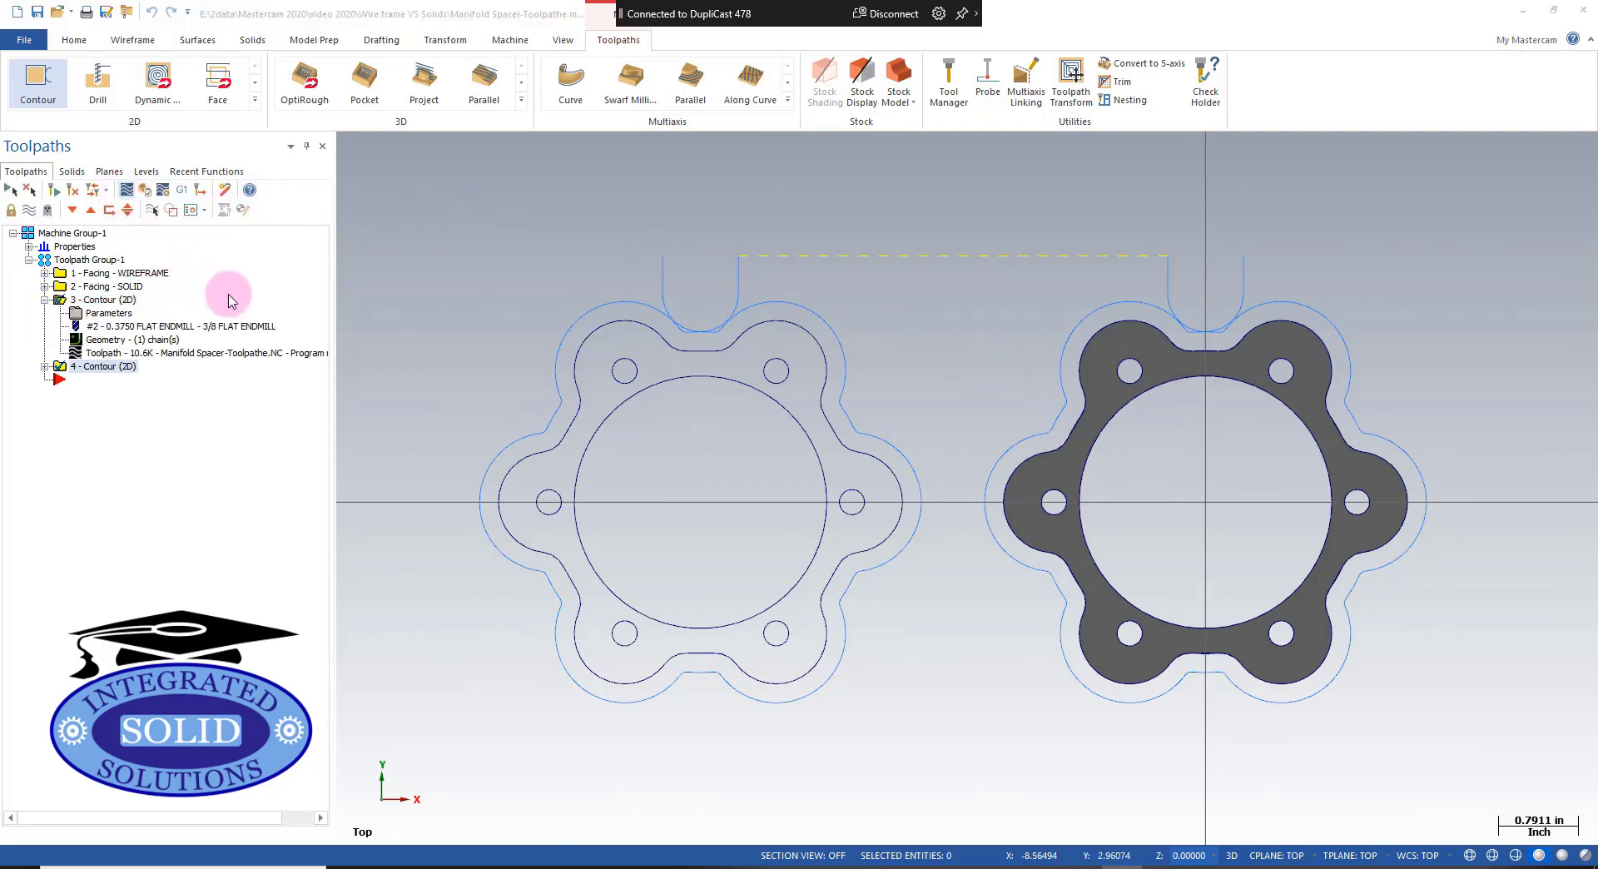
key("alt+b")
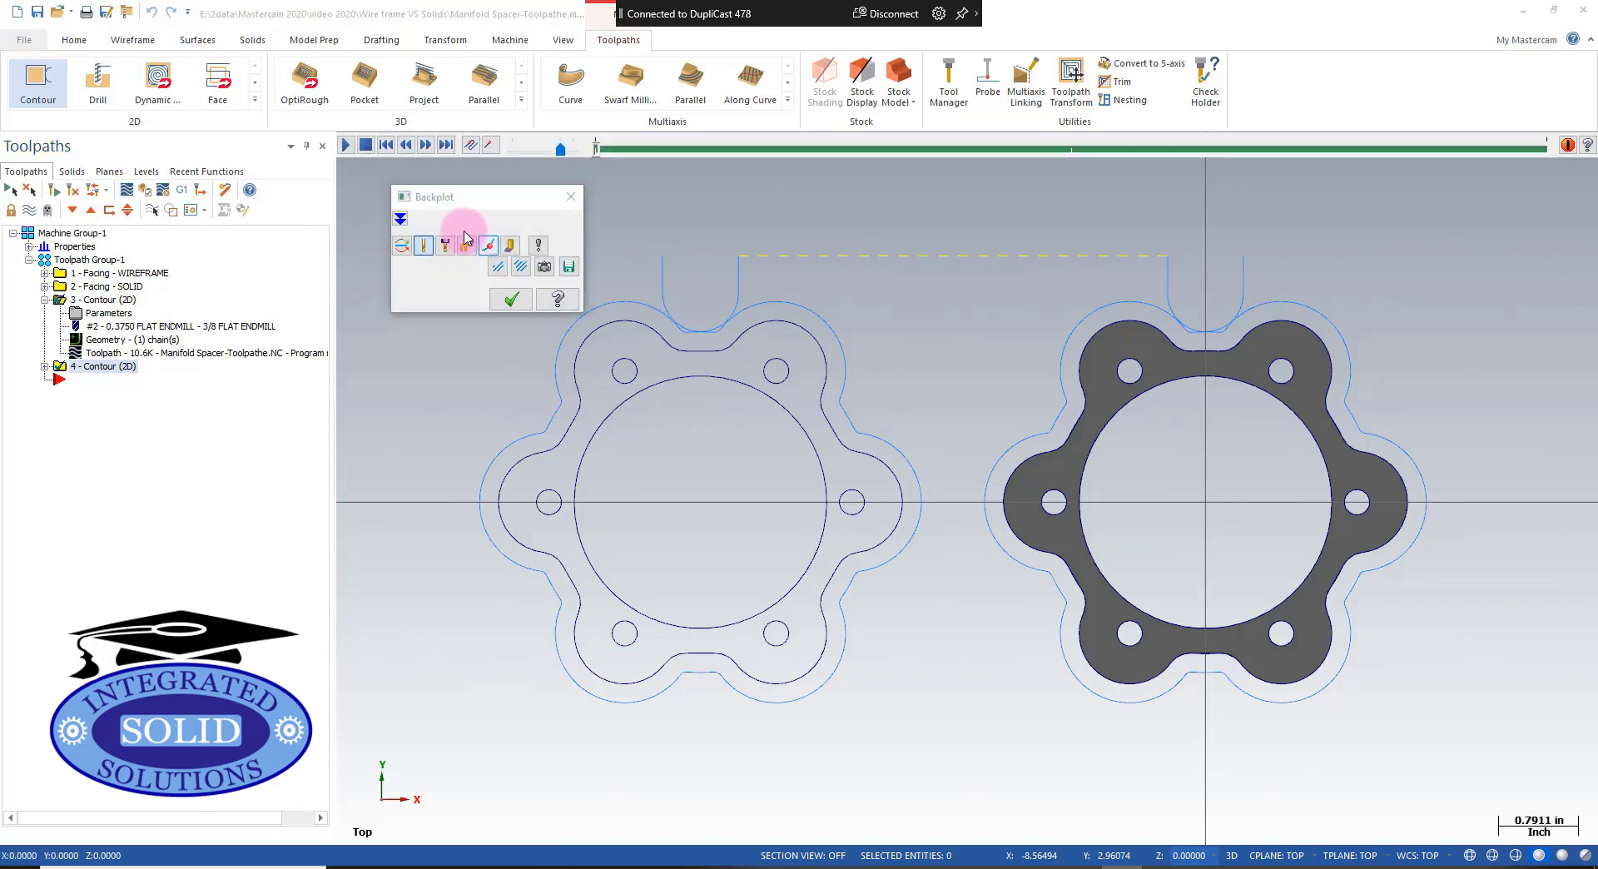
Step: Hide the toolpath lines, raise the playback speed, and play the backplot
left_click(486, 244)
left_click(581, 148)
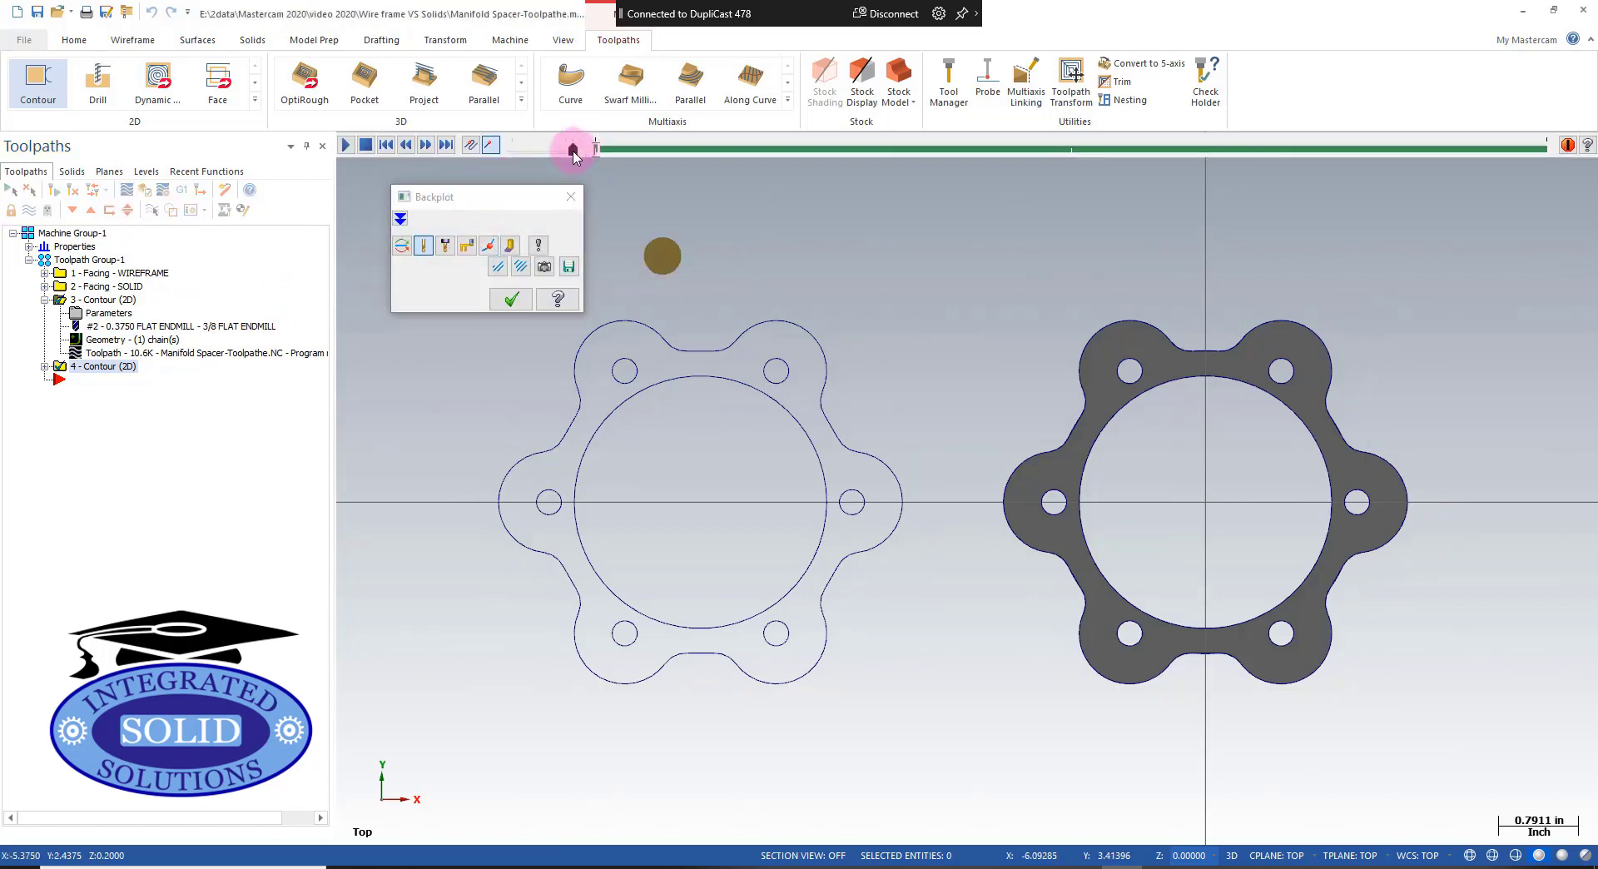
left_click(345, 145)
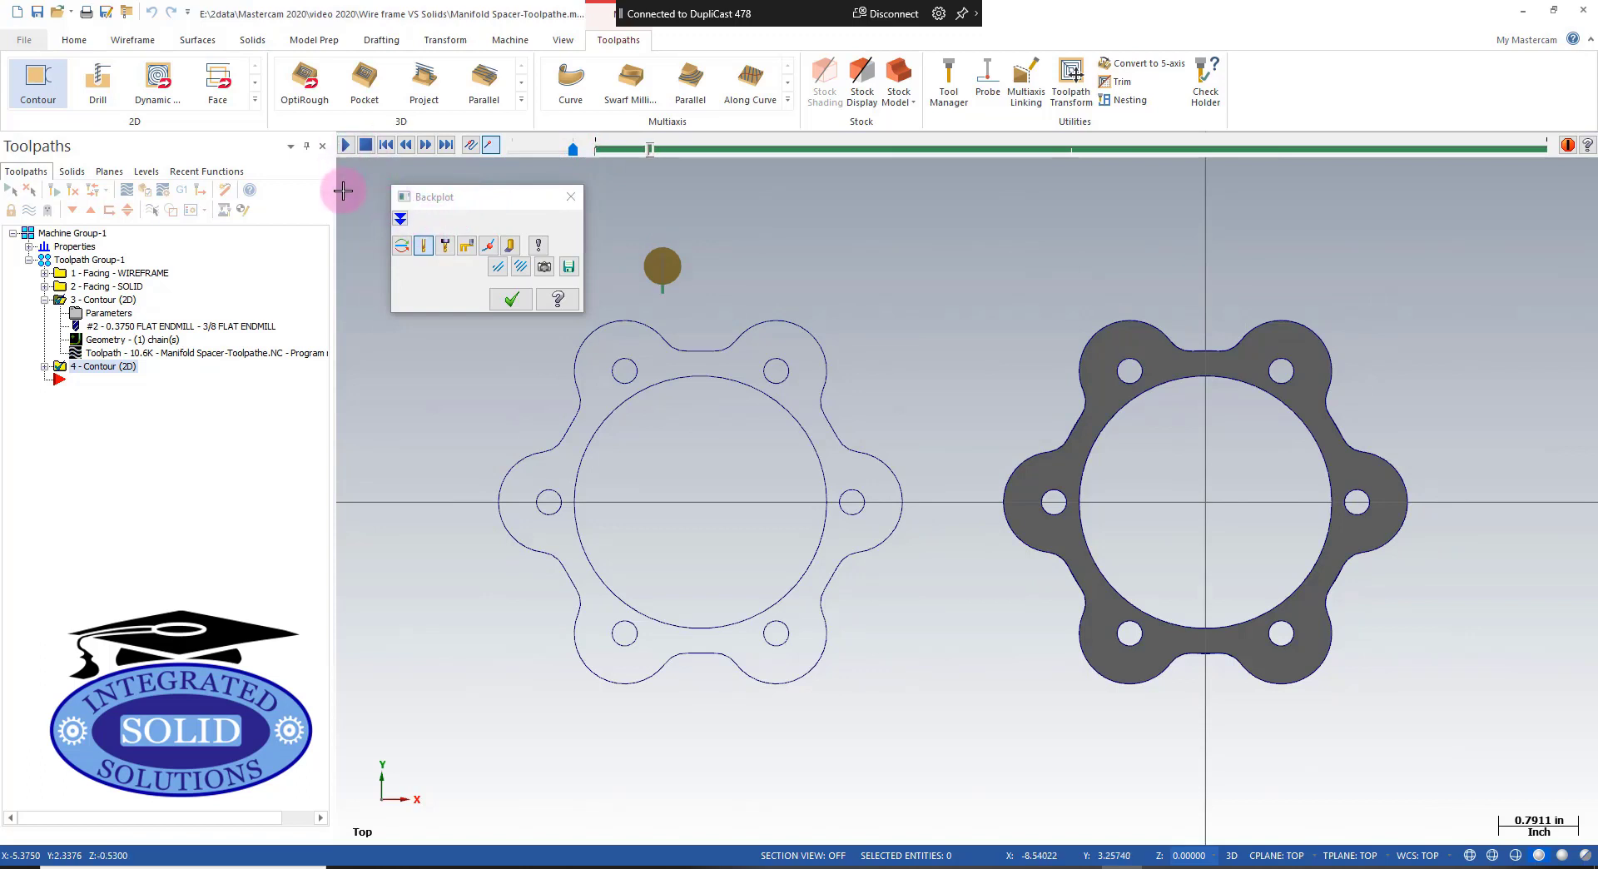